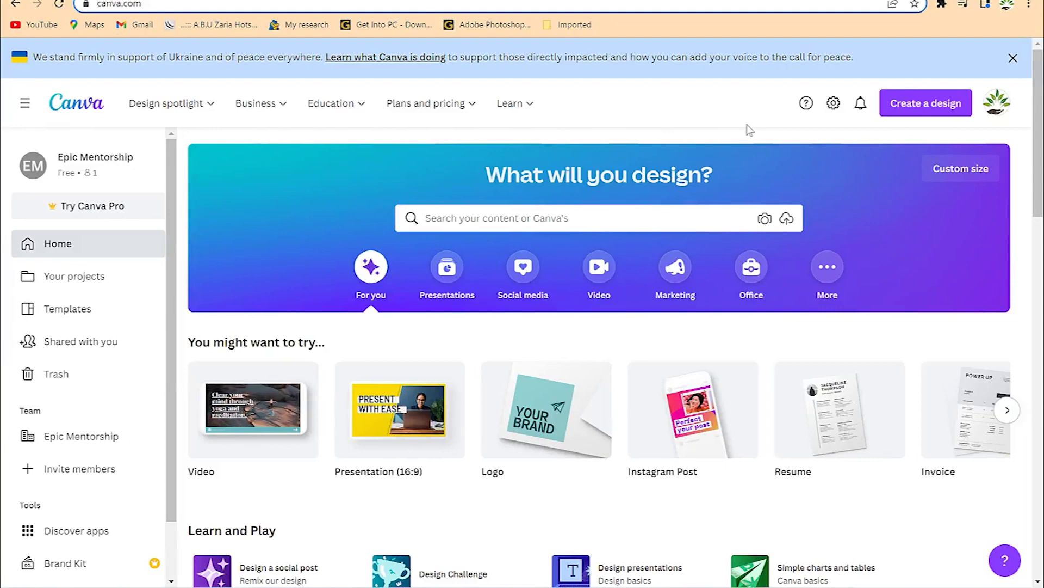
# Step: Drag the #016 UTP TMC Meeting (22_03) PDF from the Desktop folder onto Canva
pyautogui.click(178, 4)
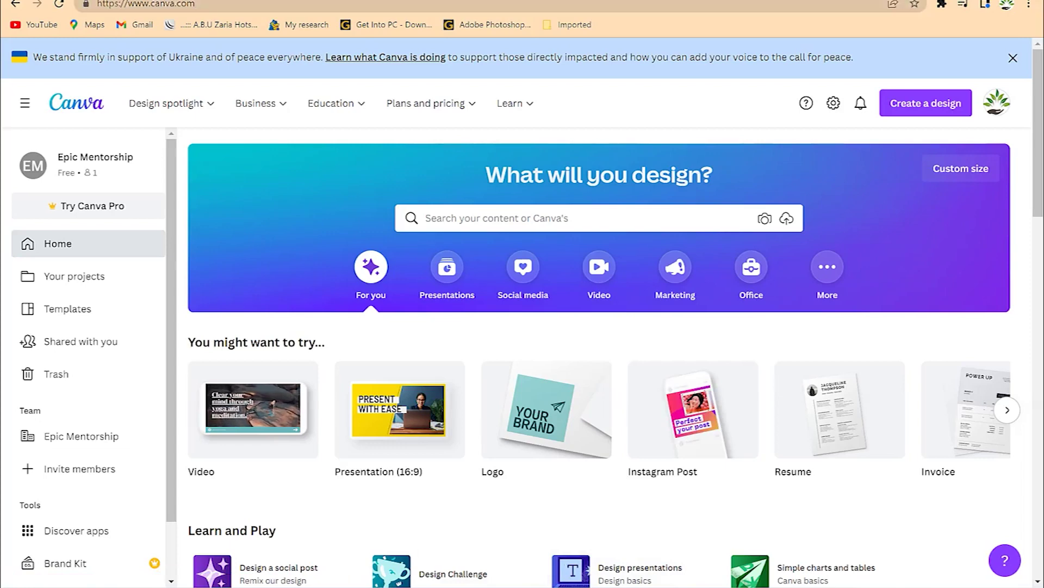
pyautogui.press('super+e')
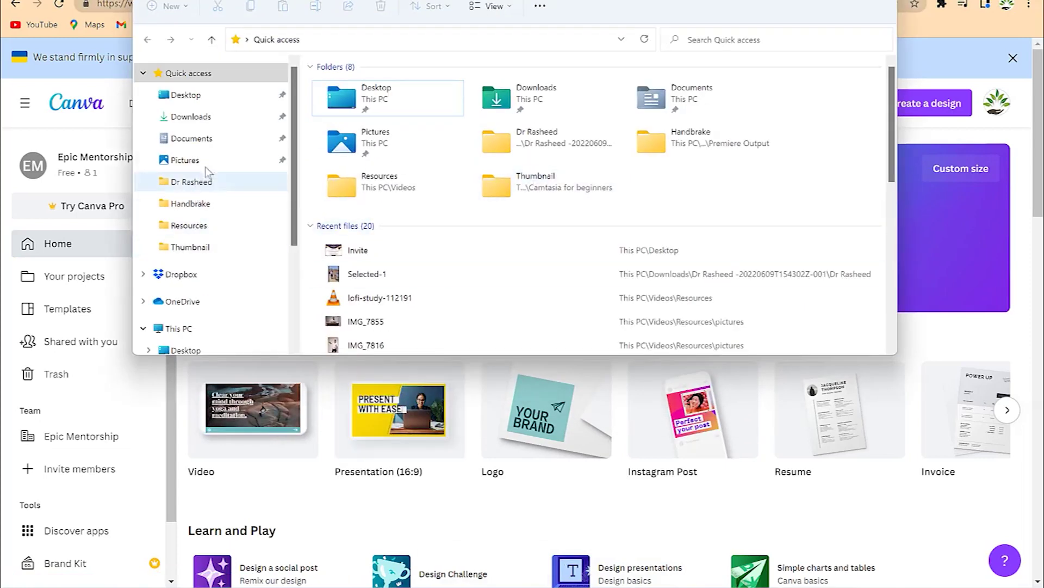
pyautogui.click(186, 95)
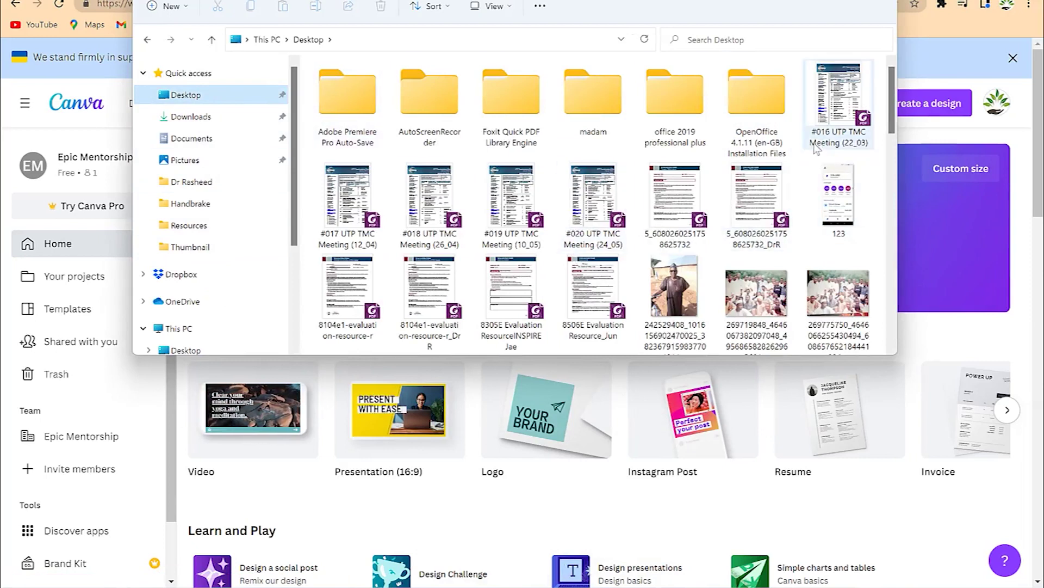
pyautogui.click(839, 104)
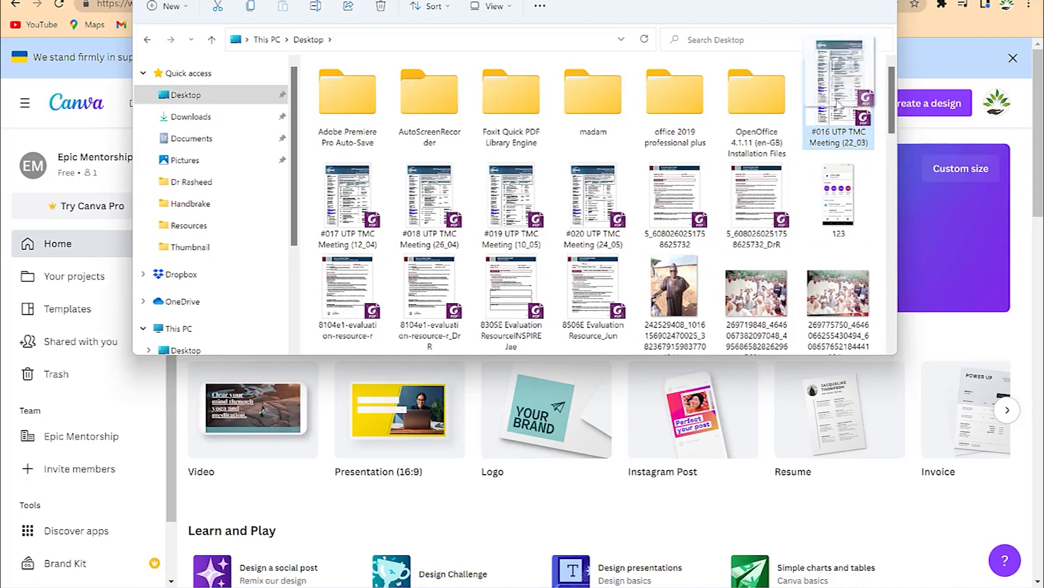
pyautogui.moveTo(845, 85); pyautogui.dragTo(301, 483)
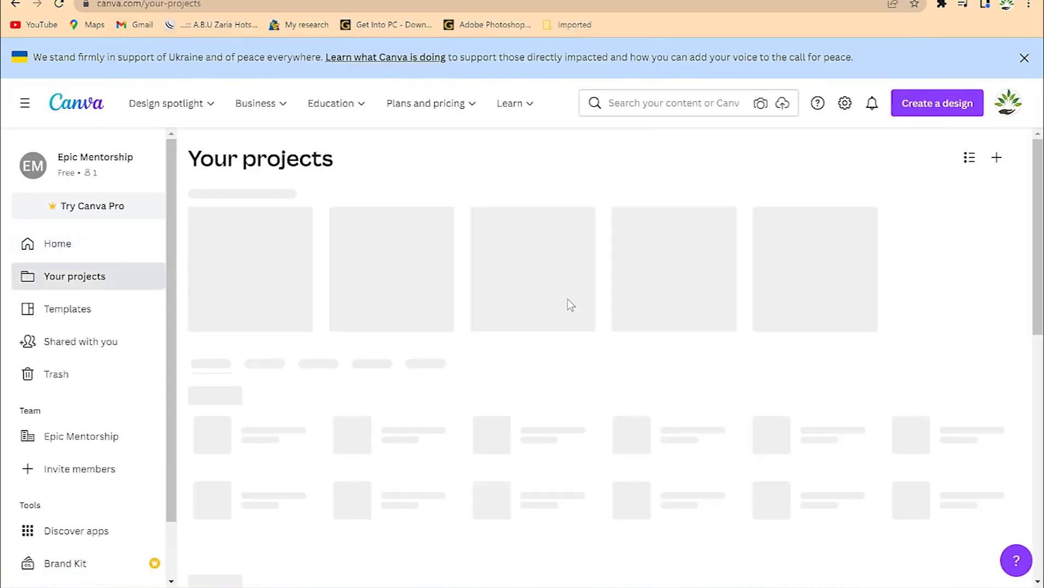
pyautogui.scroll(-3, 567, 327)
pyautogui.scroll(-2, 555, 367)
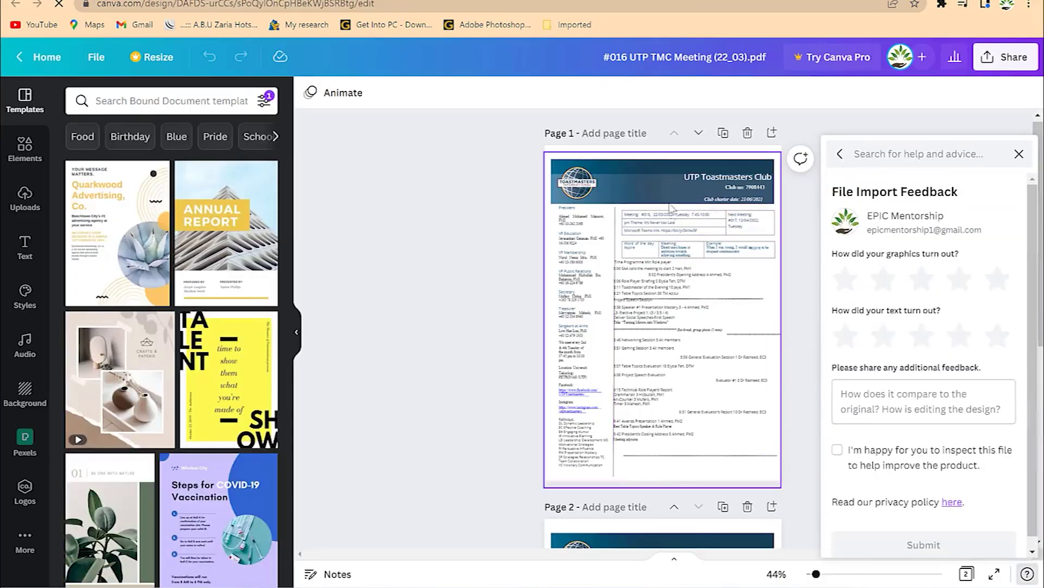
# Step: Close the import feedback, zoom the page to about 109%, and select the club title
pyautogui.click(1020, 154)
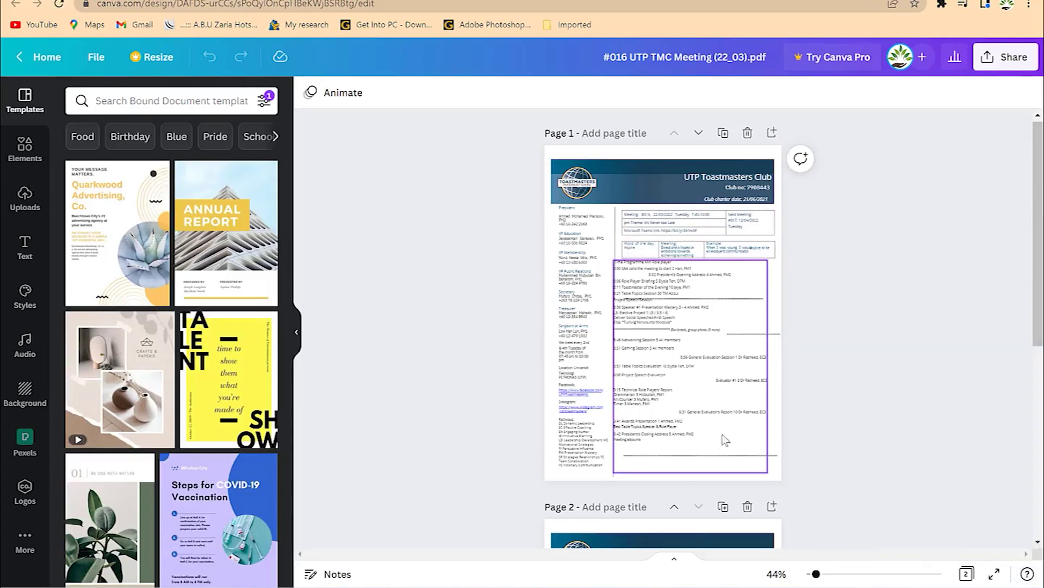
pyautogui.moveTo(817, 574)
pyautogui.mouseDown()
pyautogui.moveTo(846, 573)
pyautogui.moveTo(834, 574)
pyautogui.mouseUp()
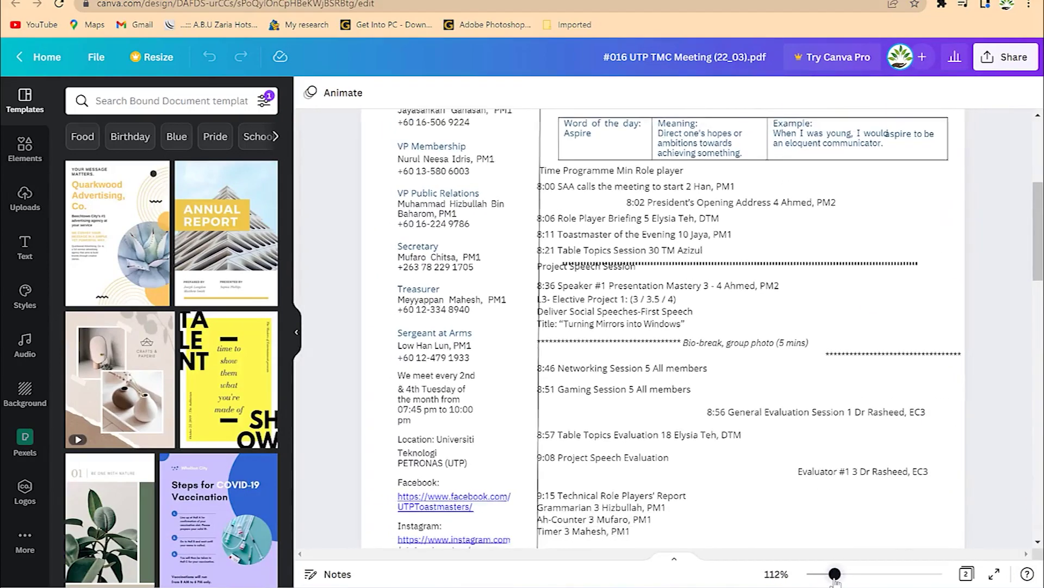
pyautogui.scroll(4, 820, 453)
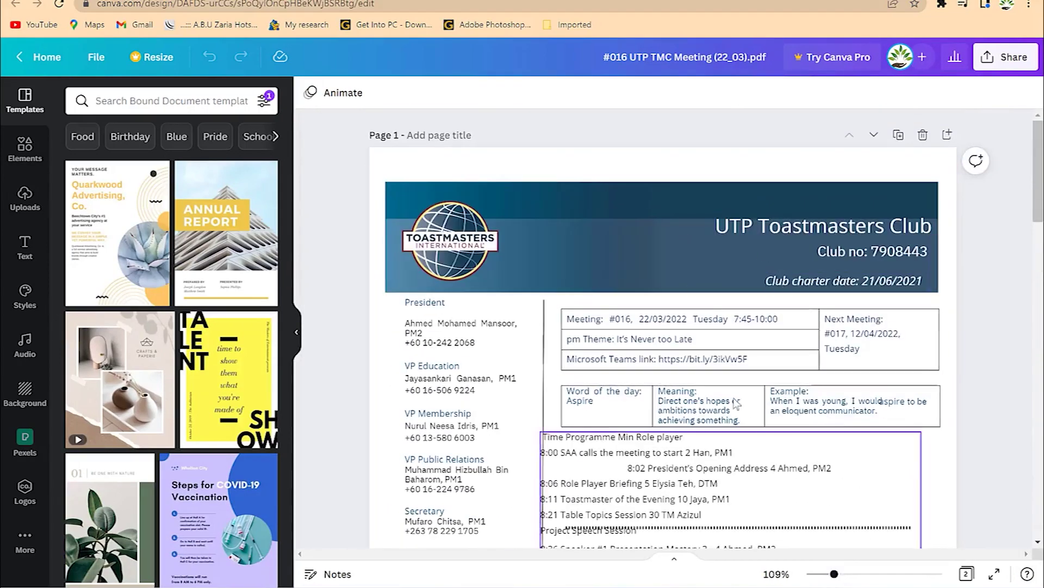
pyautogui.click(777, 226)
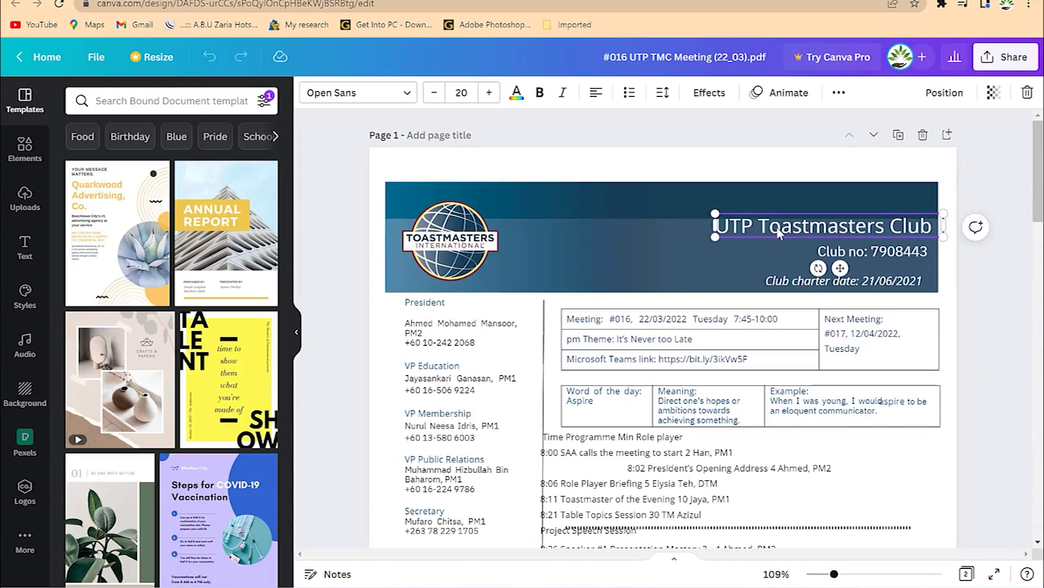
# Step: Retitle the header 'UTP Toastmasters Club 2022', widened to one line and placed in the banner
pyautogui.doubleClick(787, 230)
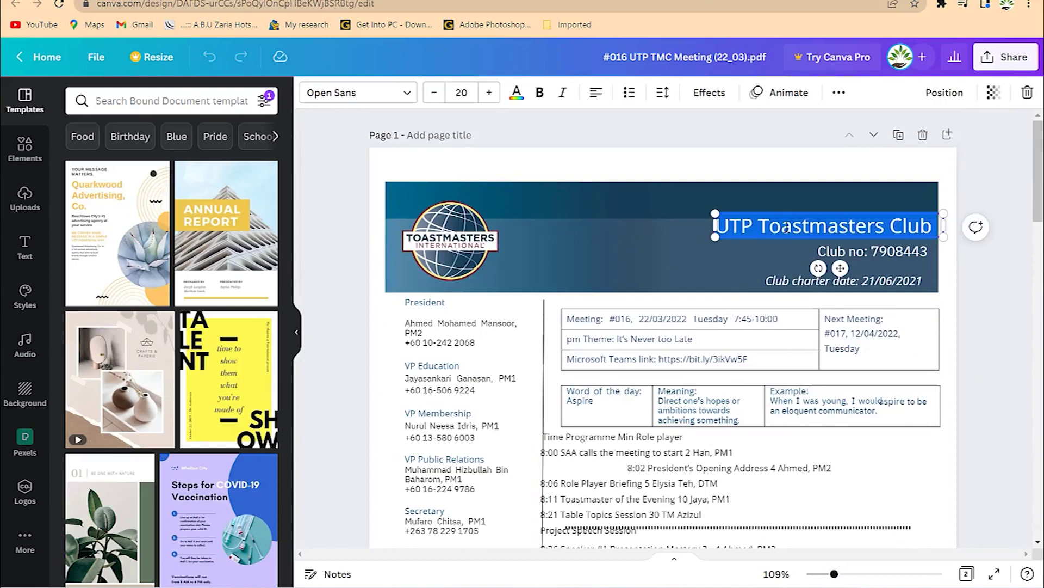
pyautogui.write('UTP ')
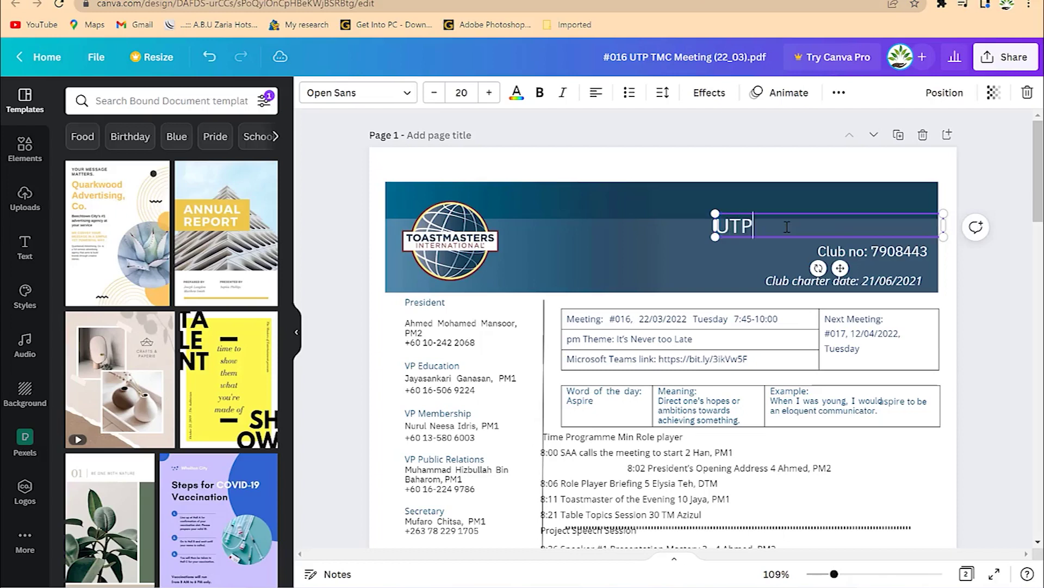
pyautogui.write('Toastm')
pyautogui.write('ast')
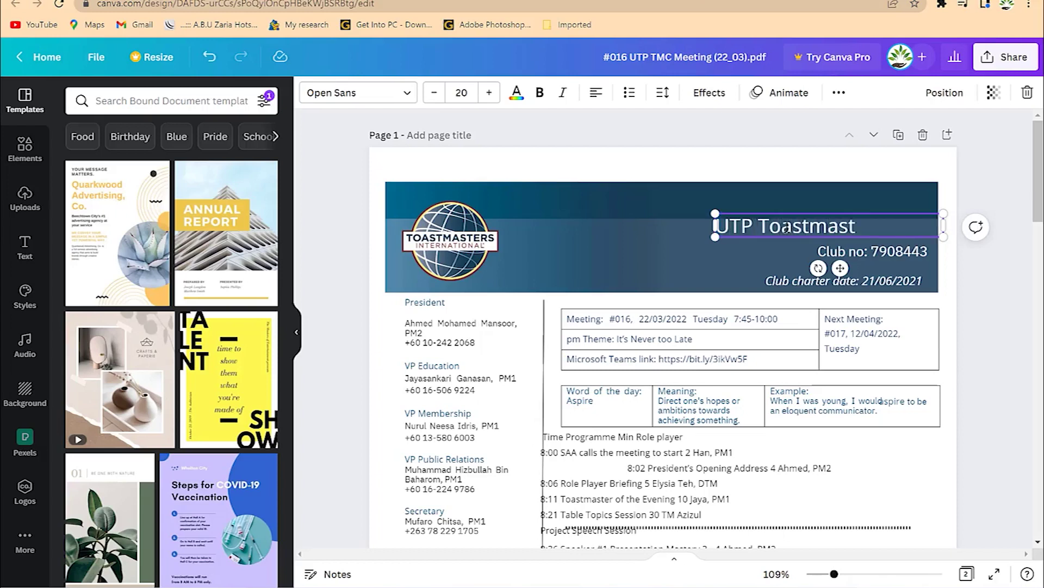
pyautogui.write('ers Club')
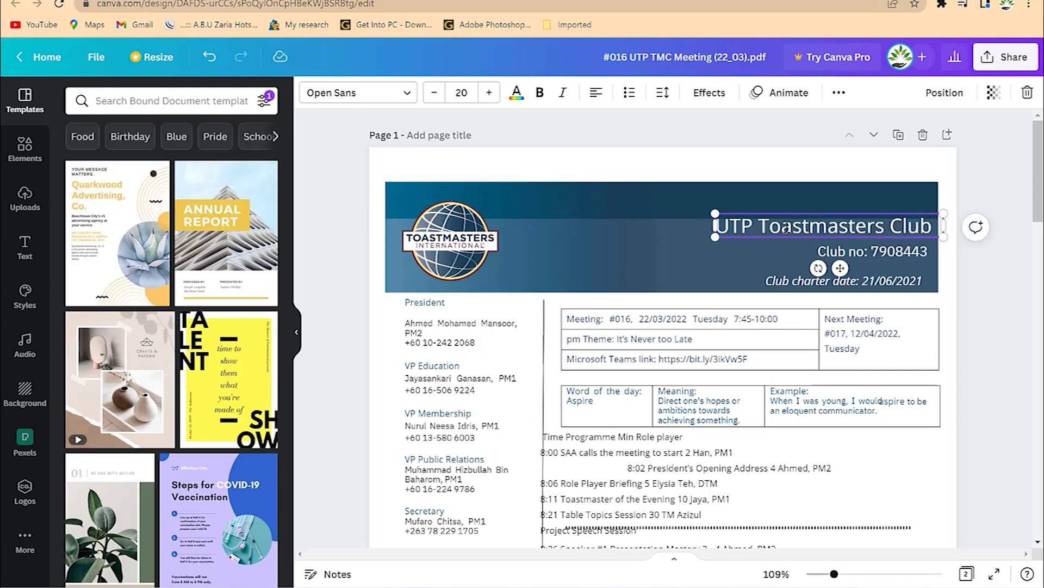
pyautogui.write(' 2022')
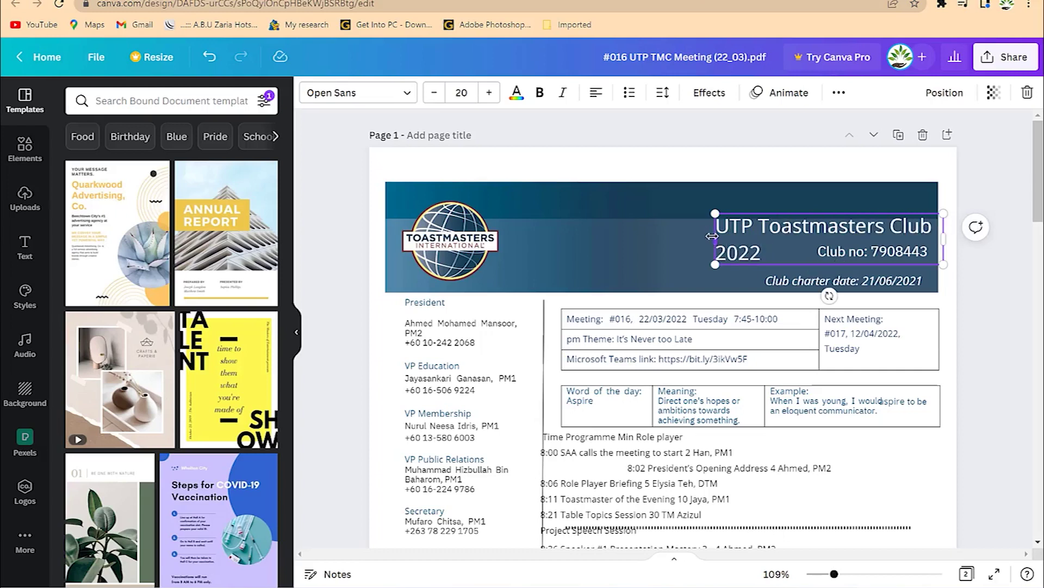
pyautogui.moveTo(714, 238); pyautogui.dragTo(673, 237)
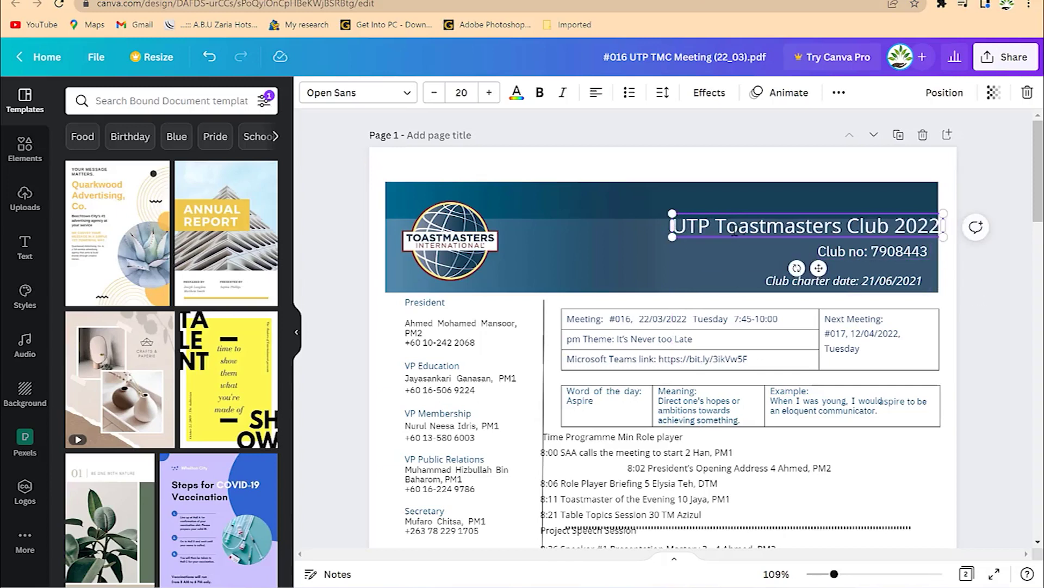
pyautogui.moveTo(819, 269); pyautogui.dragTo(810, 270)
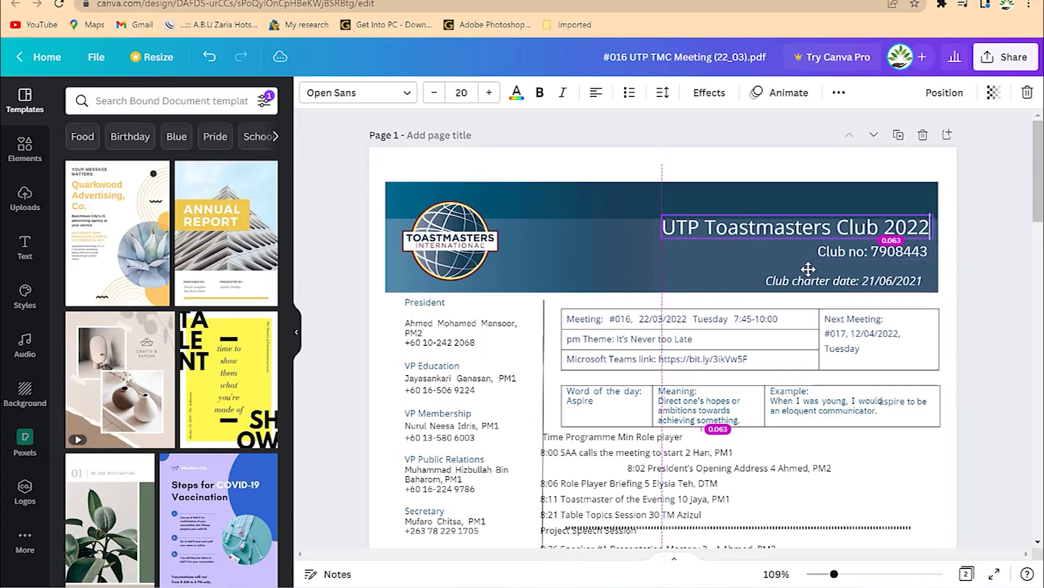
pyautogui.moveTo(810, 269); pyautogui.dragTo(809, 269)
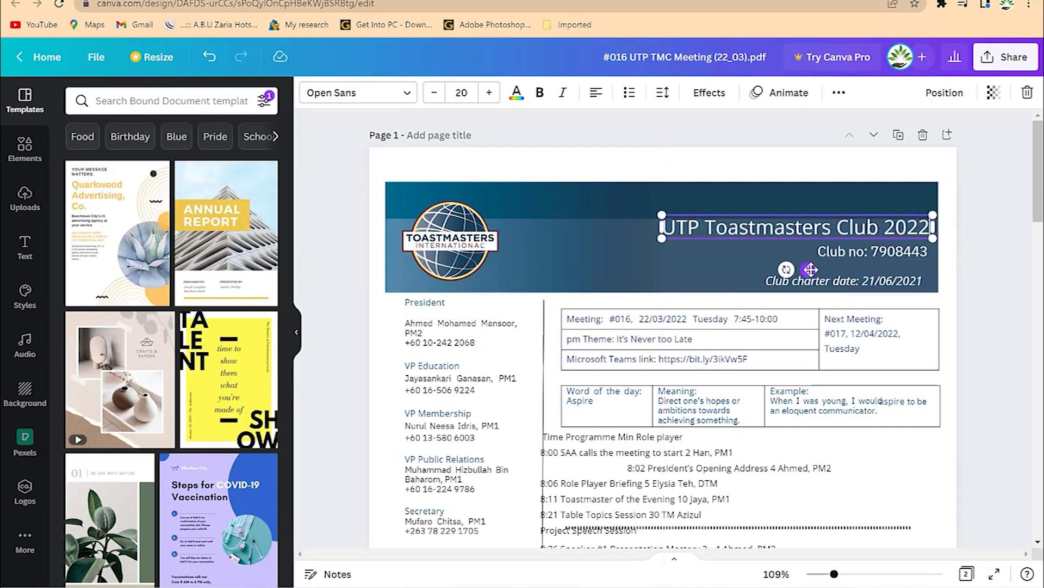
pyautogui.scroll(-2, 690, 350)
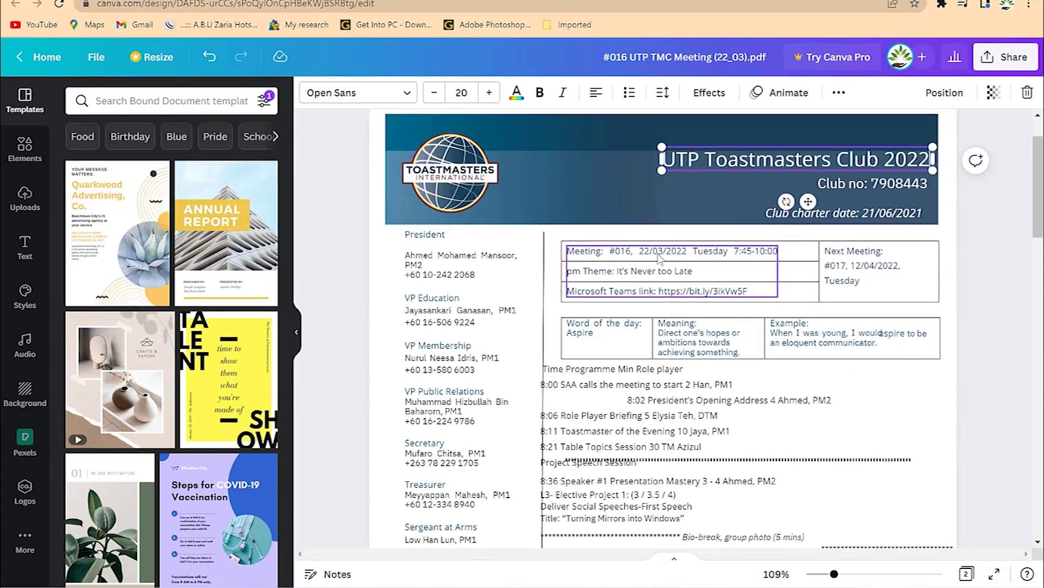
# Step: Replace 'Tuesday' with 'Thursday' in the meeting details line
pyautogui.click(659, 258)
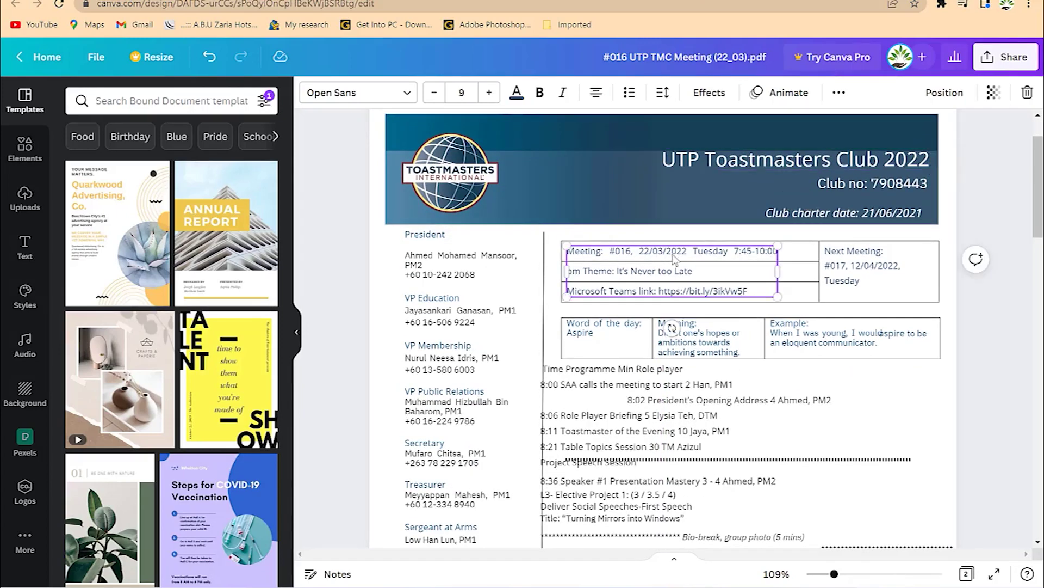
pyautogui.doubleClick(676, 260)
pyautogui.click(674, 253)
pyautogui.press('BackSpace')
pyautogui.press('BackSpace')
pyautogui.press('BackSpace')
pyautogui.press('BackSpace')
pyautogui.press('BackSpace')
pyautogui.press('BackSpace')
pyautogui.write('hurd')
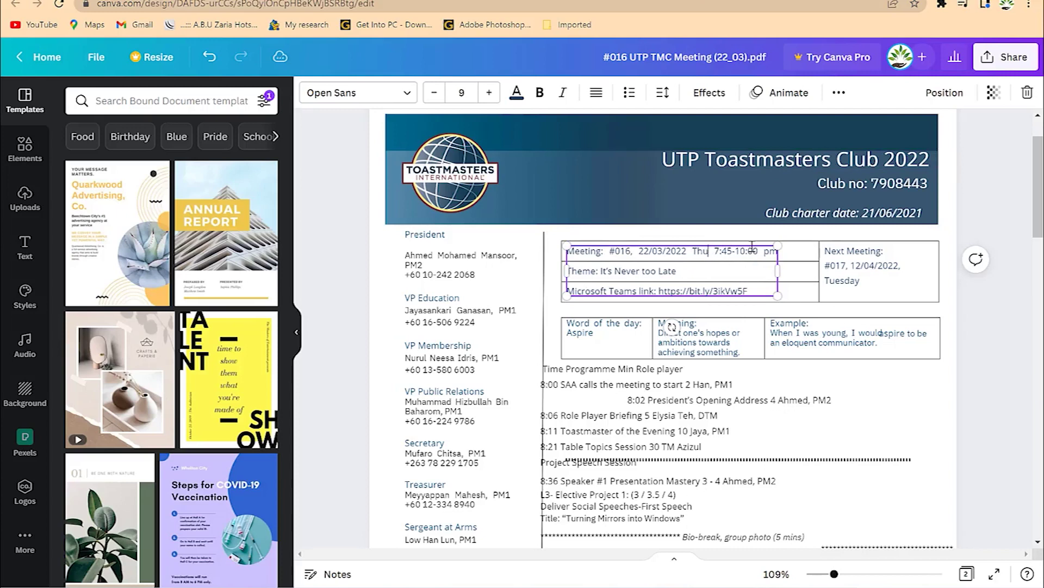
pyautogui.press('BackSpace')
pyautogui.write('sdat')
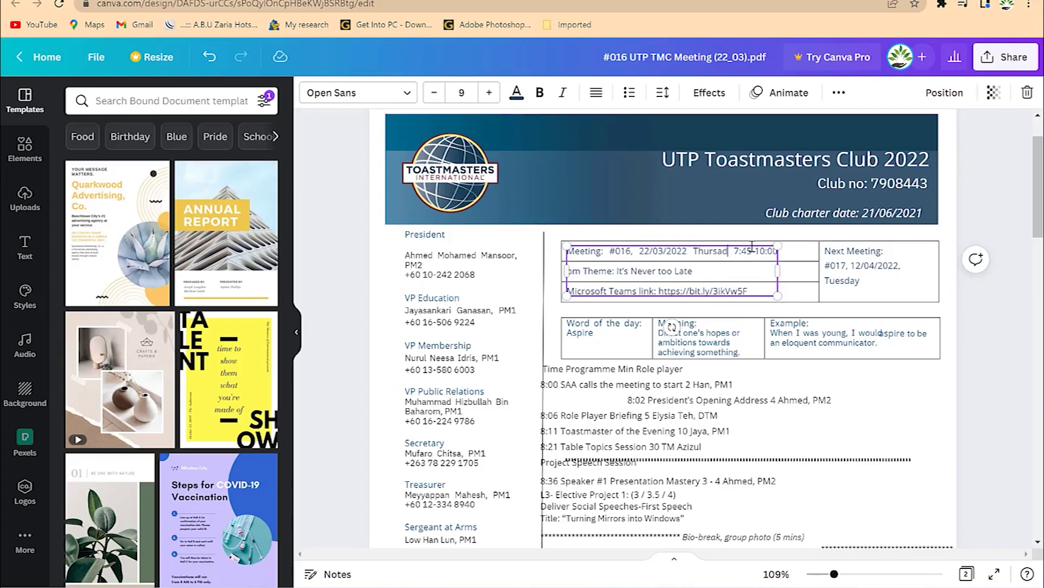
pyautogui.press('BackSpace')
pyautogui.write('y')
# Step: Select and deselect the Example box's text, then select the time programme block
pyautogui.click(808, 342)
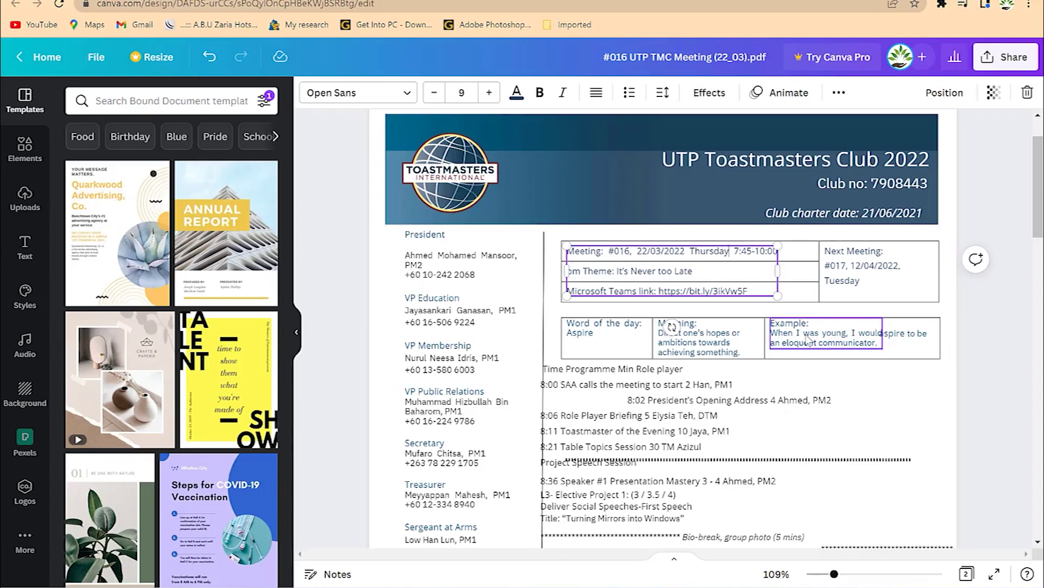
pyautogui.hotkey('ctrl', 'a')
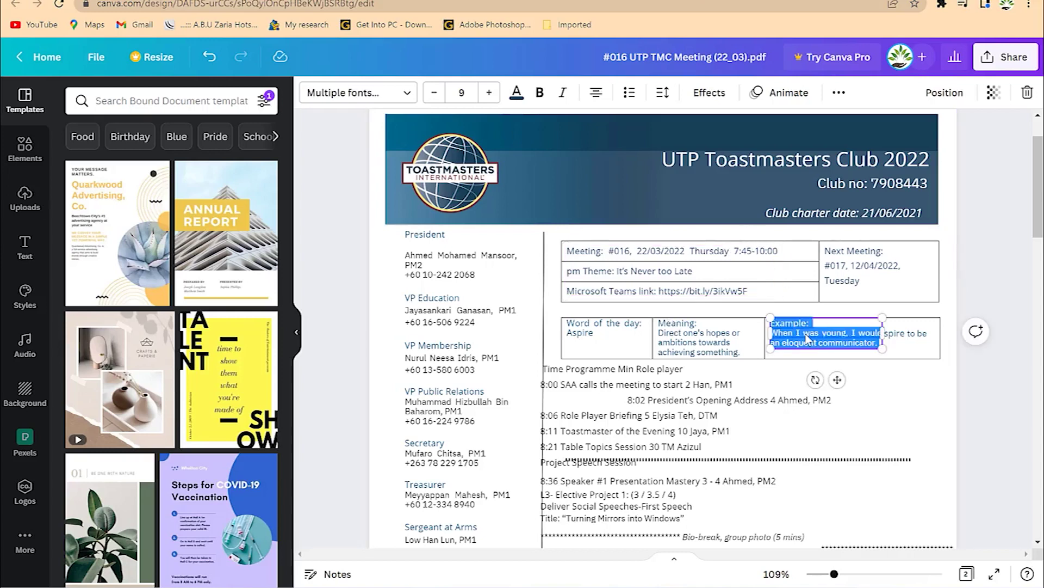
pyautogui.click(805, 334)
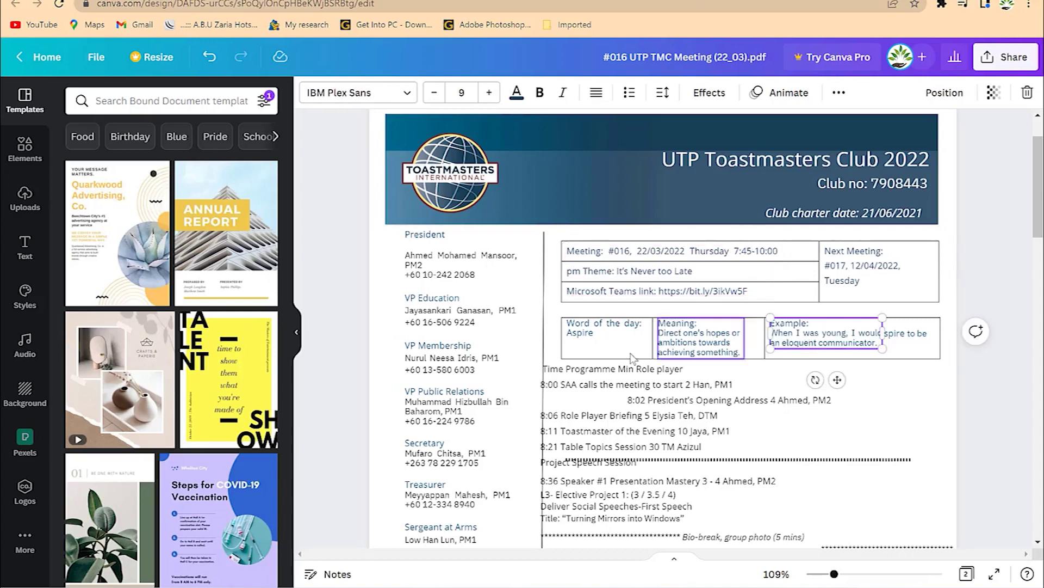
pyautogui.click(654, 409)
pyautogui.scroll(-3, 653, 408)
pyautogui.scroll(-3, 756, 399)
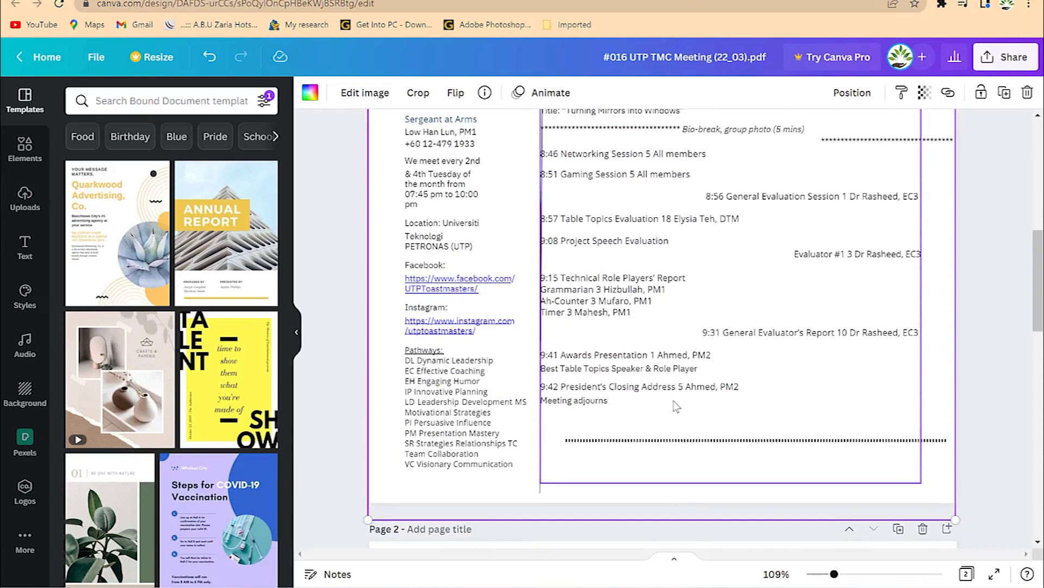
# Step: Check the programme, President and VP Education boxes, then select the VP Membership heading
pyautogui.click(653, 375)
pyautogui.scroll(5, 653, 375)
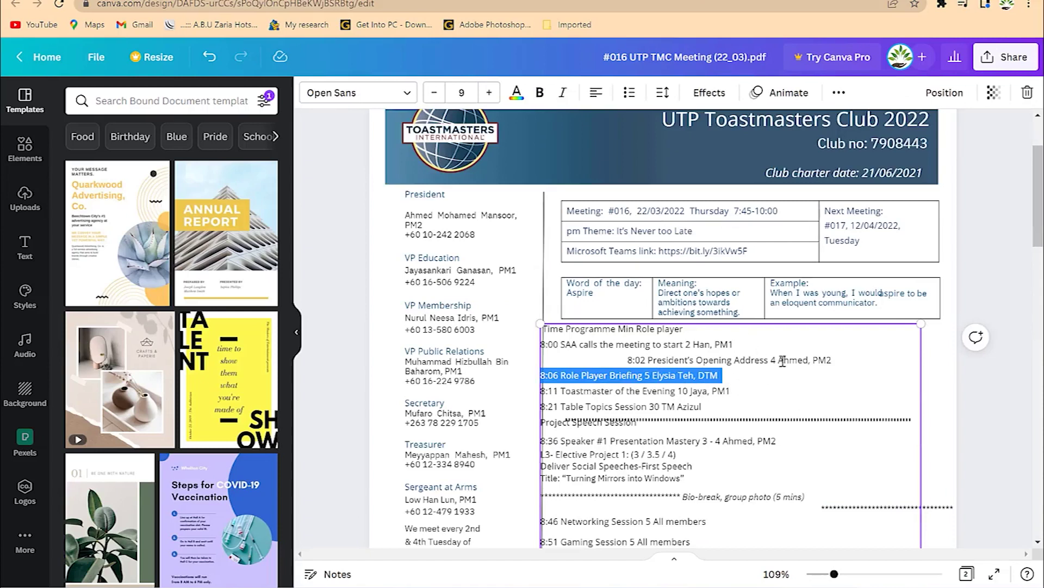
pyautogui.click(947, 371)
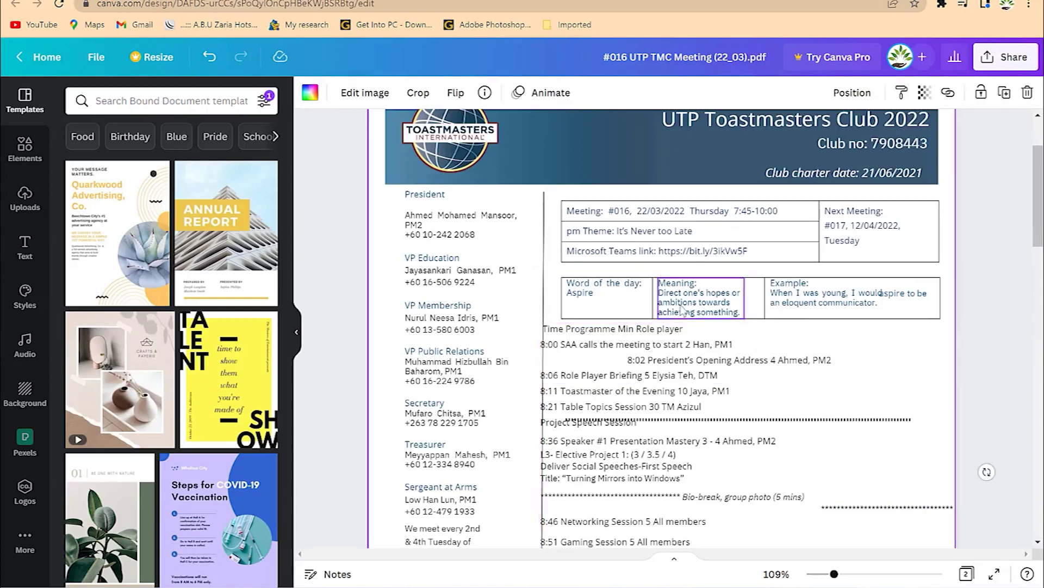
pyautogui.click(456, 280)
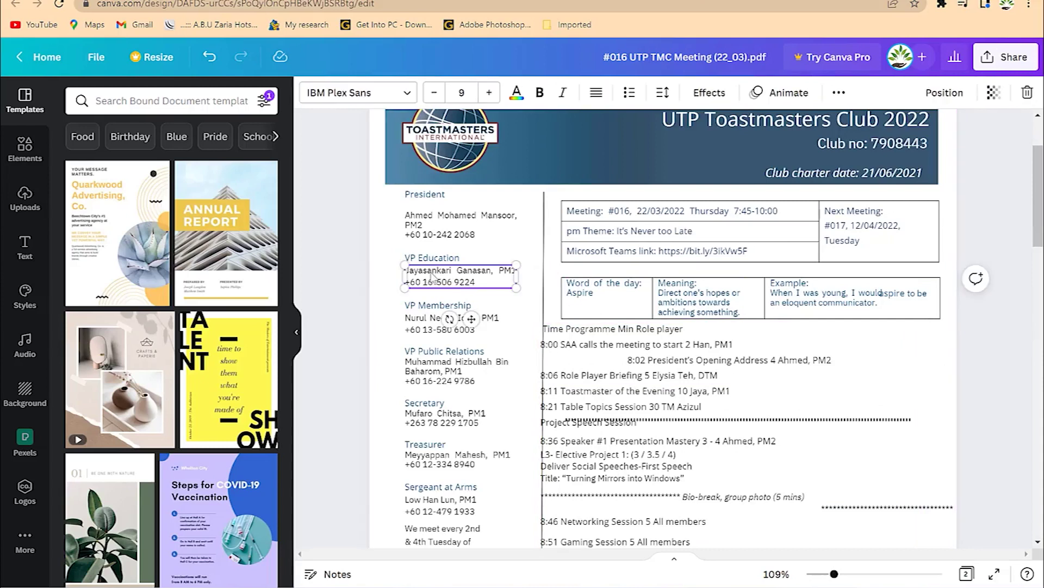
pyautogui.click(442, 223)
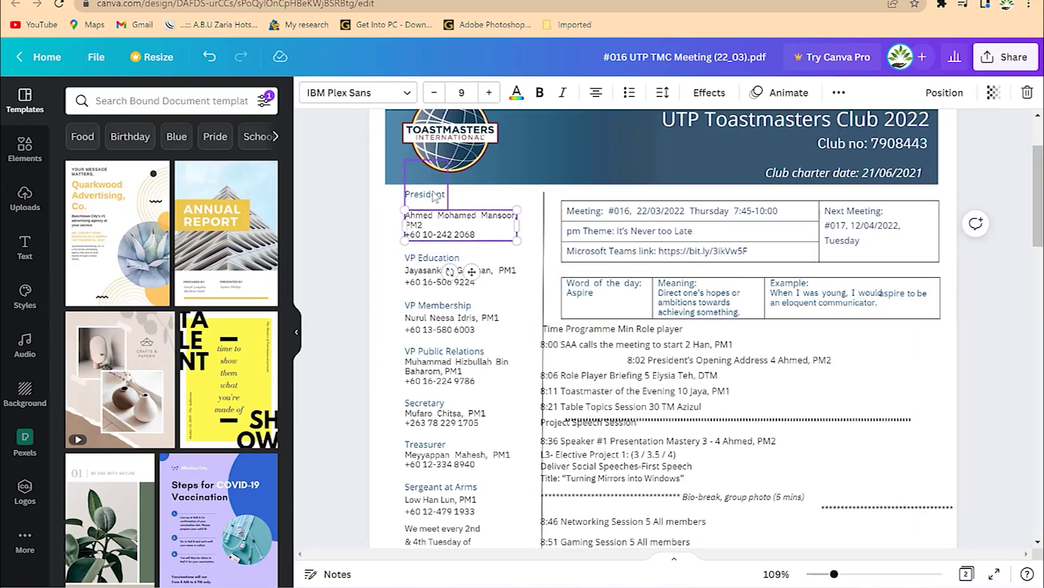
pyautogui.click(454, 255)
pyautogui.click(450, 328)
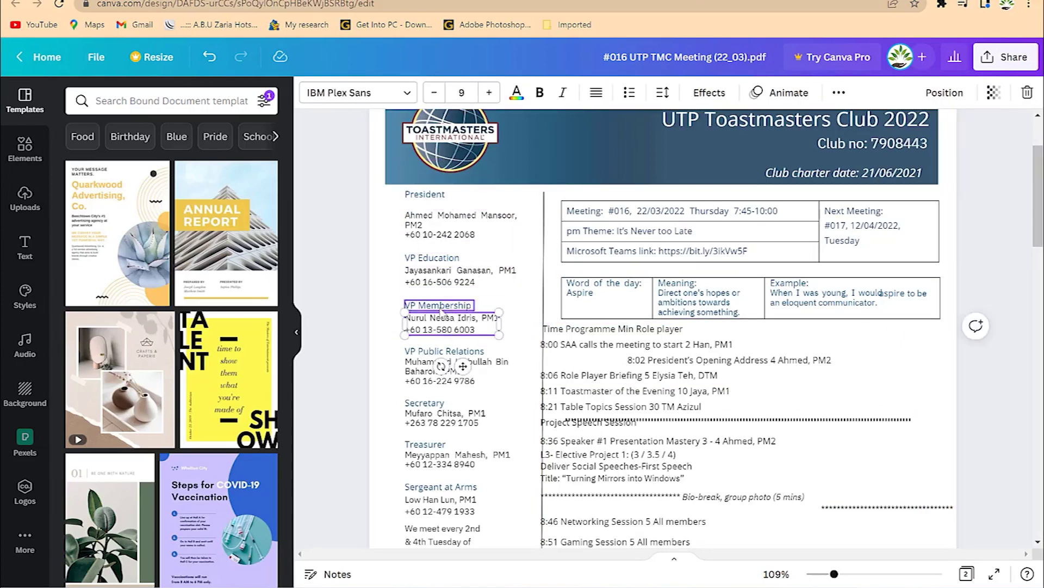
pyautogui.click(441, 306)
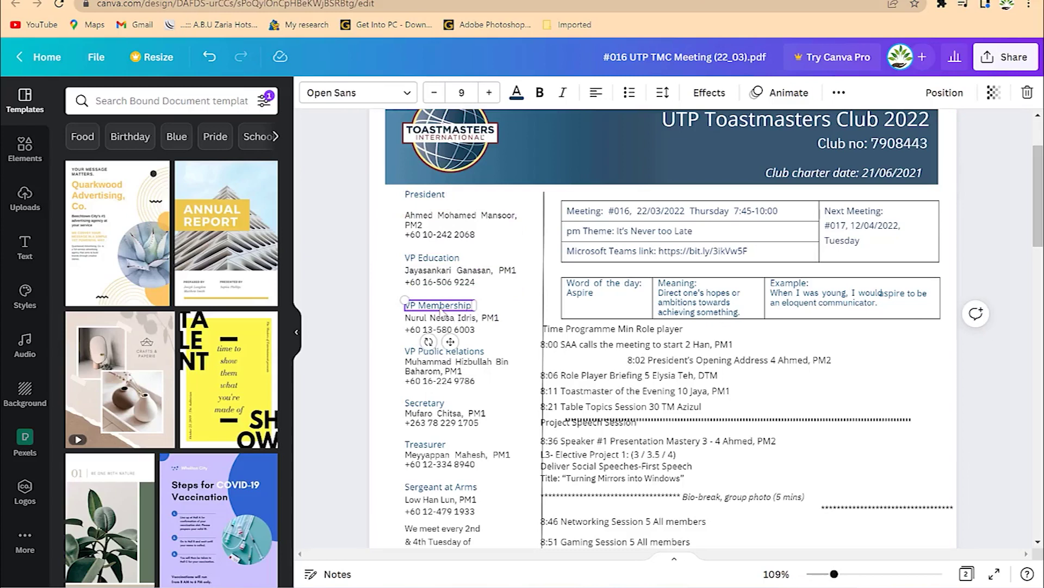
# Step: Make the VP Membership heading red and select the VP Public Relations details
pyautogui.click(517, 93)
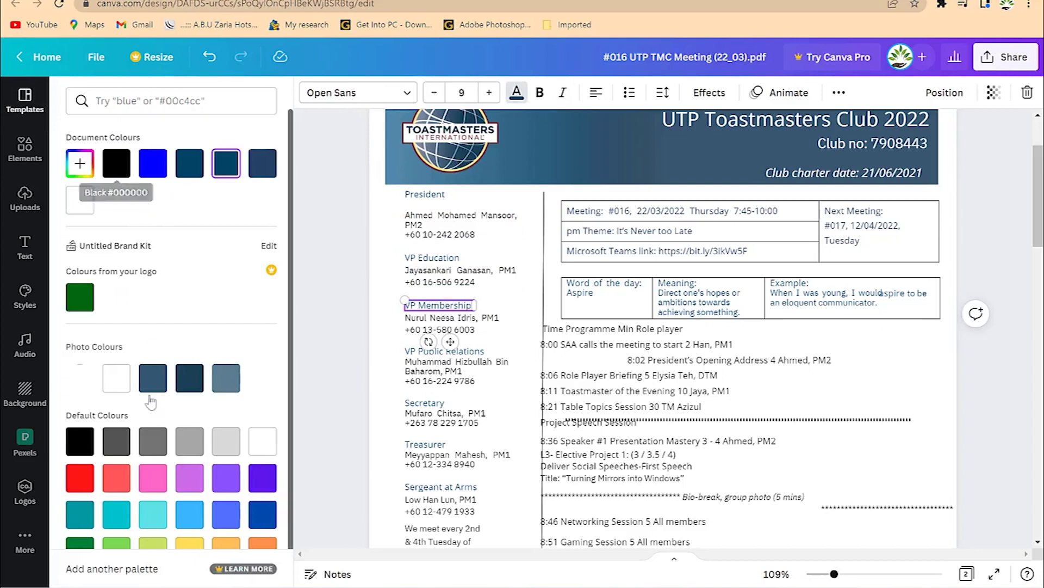
pyautogui.click(80, 478)
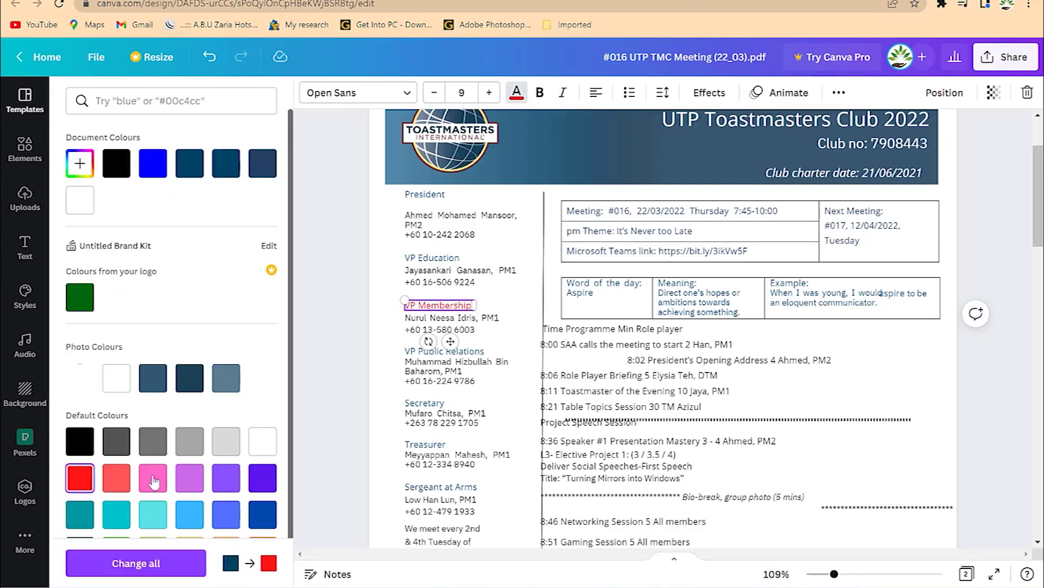
pyautogui.click(457, 372)
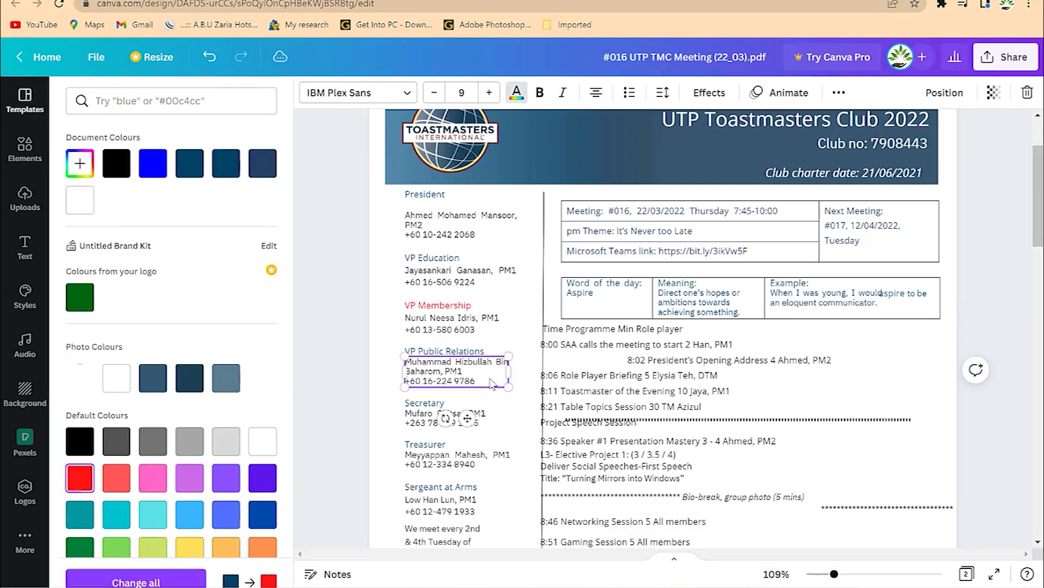
# Step: Make the VP Public Relations details bold, italic, right-aligned and bulleted
pyautogui.click(540, 92)
pyautogui.click(562, 92)
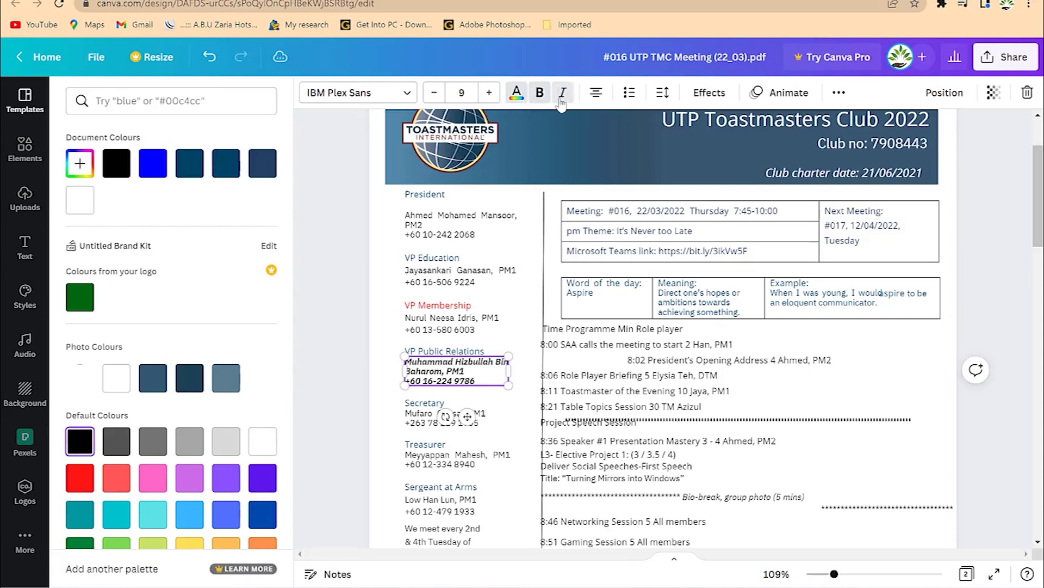
pyautogui.click(597, 92)
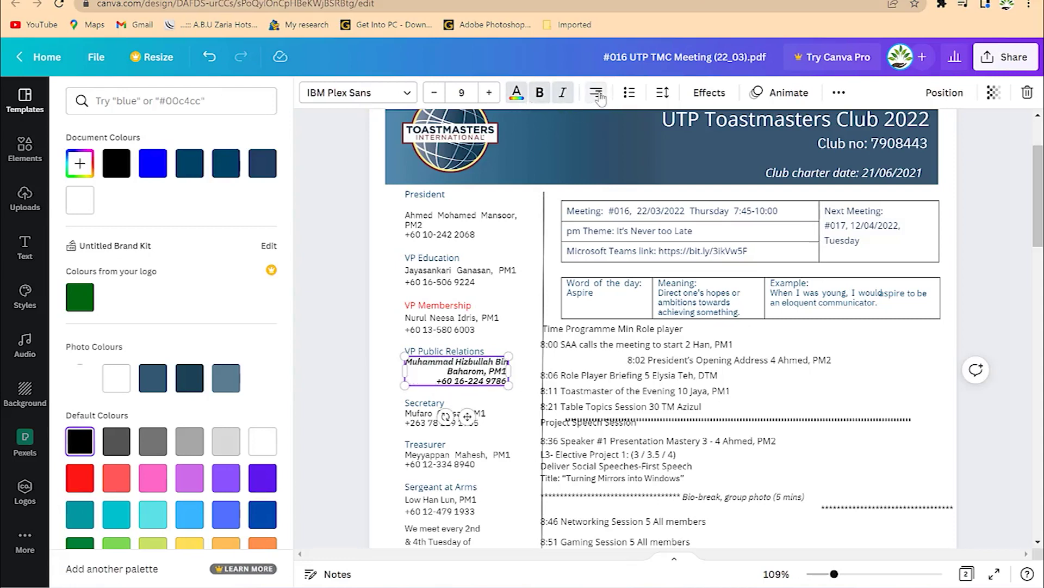
pyautogui.click(629, 93)
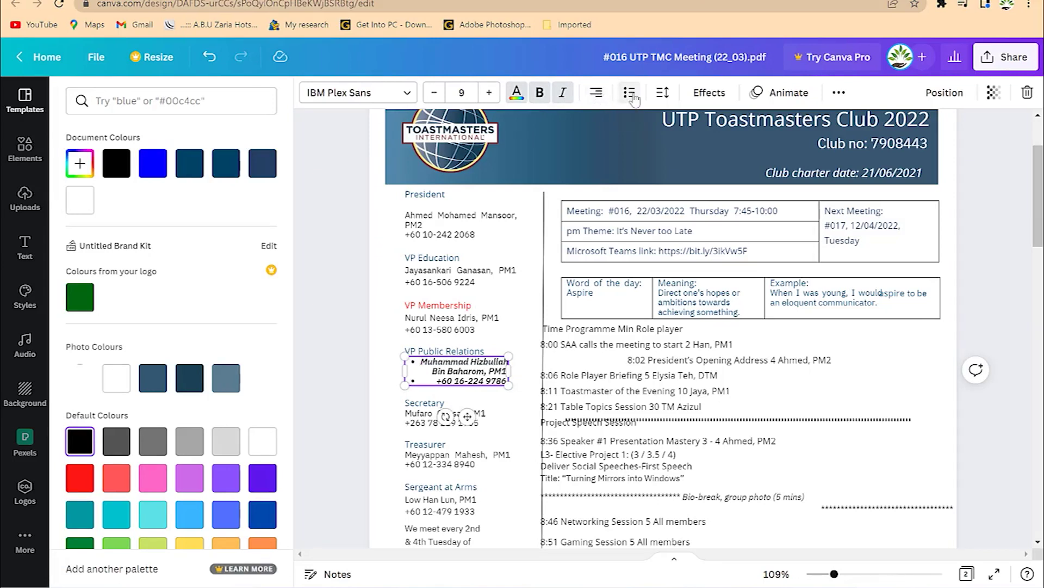
pyautogui.click(663, 92)
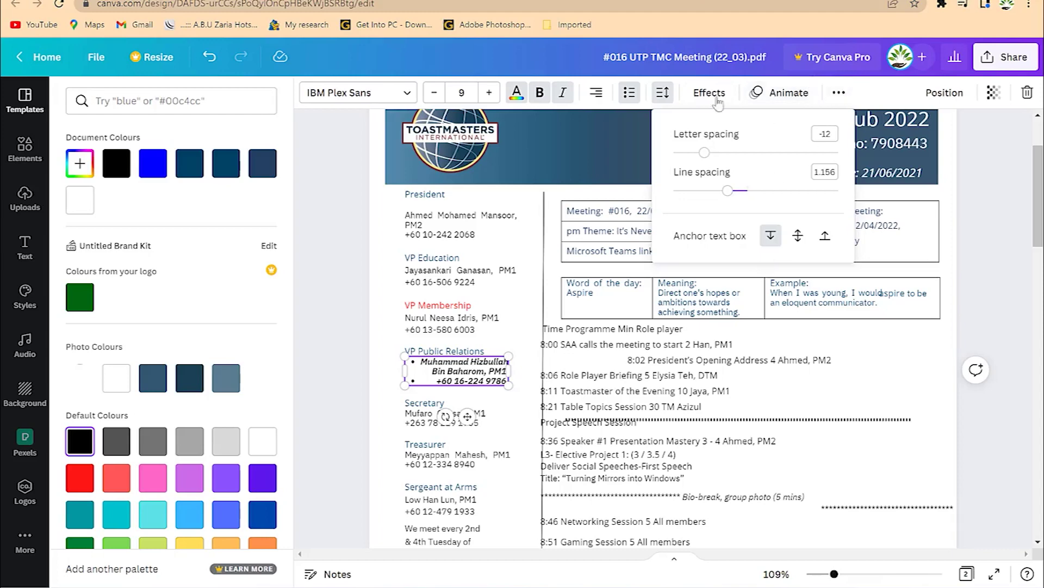
pyautogui.click(849, 401)
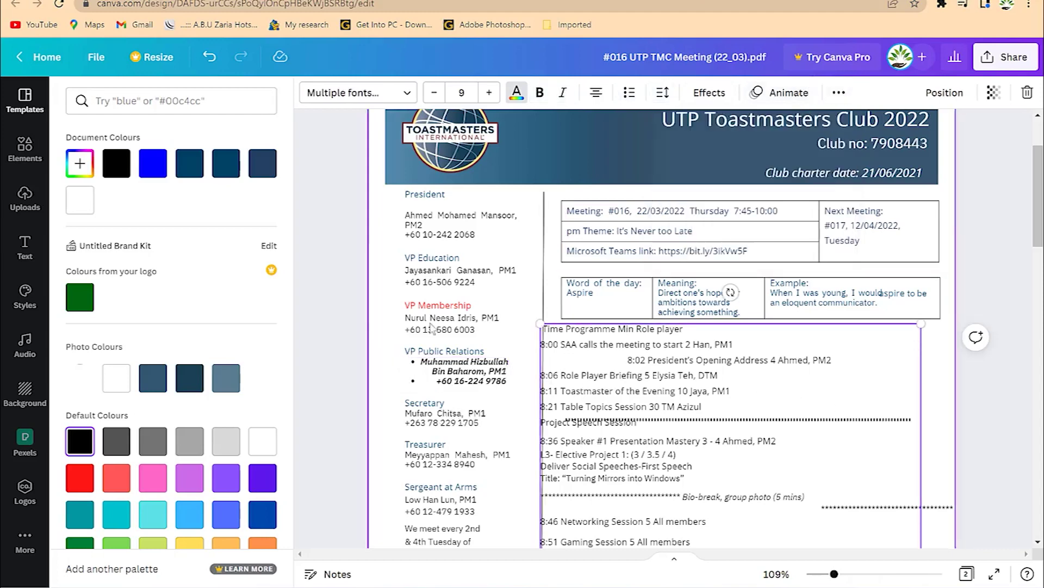
# Step: Add a shrunken candle graphic at the programme's top-right and narrow the programme text box
pyautogui.click(26, 151)
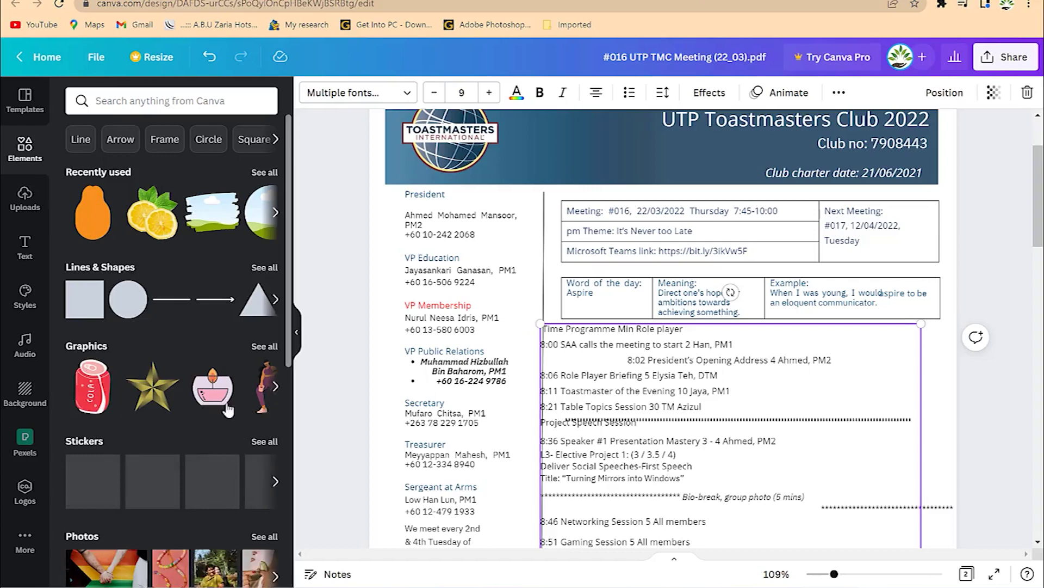
pyautogui.moveTo(214, 385)
pyautogui.mouseDown()
pyautogui.moveTo(239, 415)
pyautogui.moveTo(759, 331)
pyautogui.mouseUp()
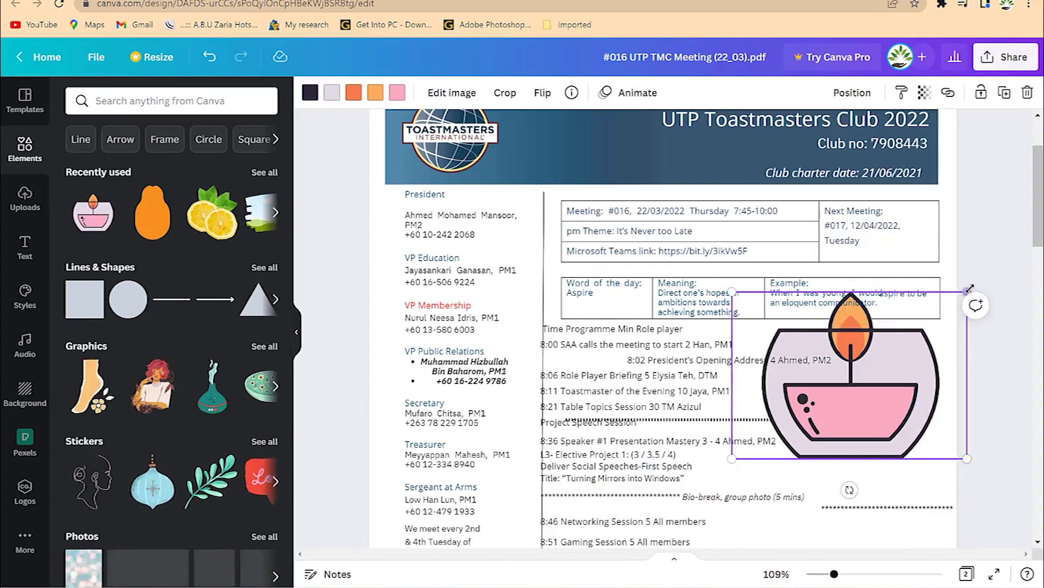
pyautogui.click(975, 304)
pyautogui.click(825, 323)
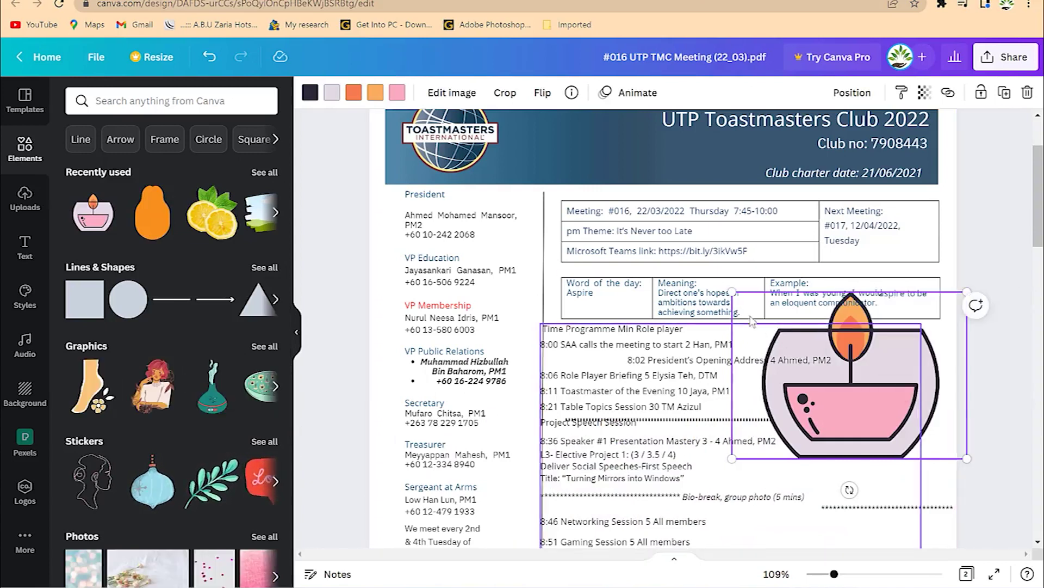
pyautogui.moveTo(733, 292); pyautogui.dragTo(869, 391)
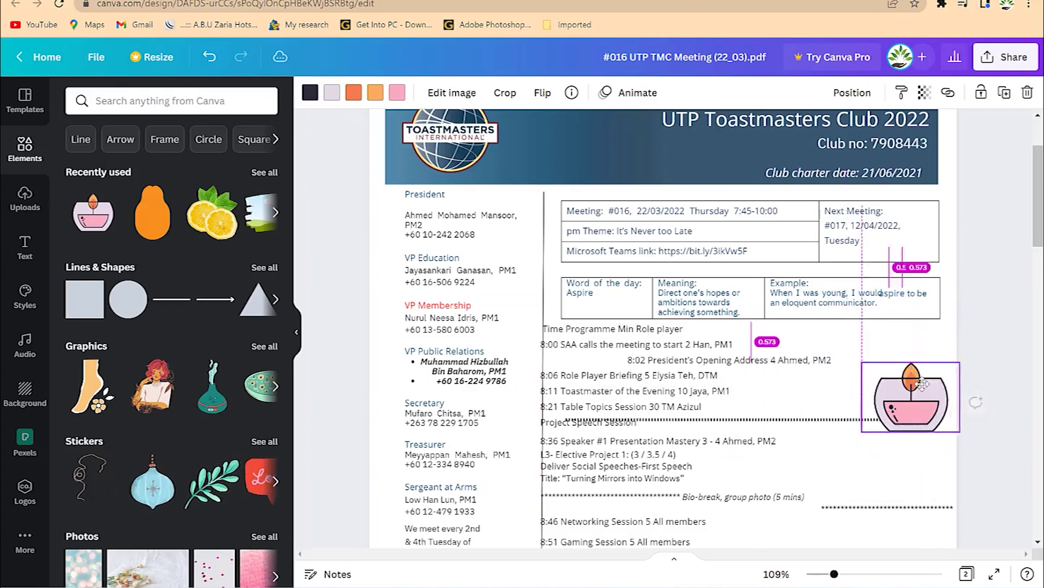
pyautogui.moveTo(943, 435); pyautogui.dragTo(924, 378)
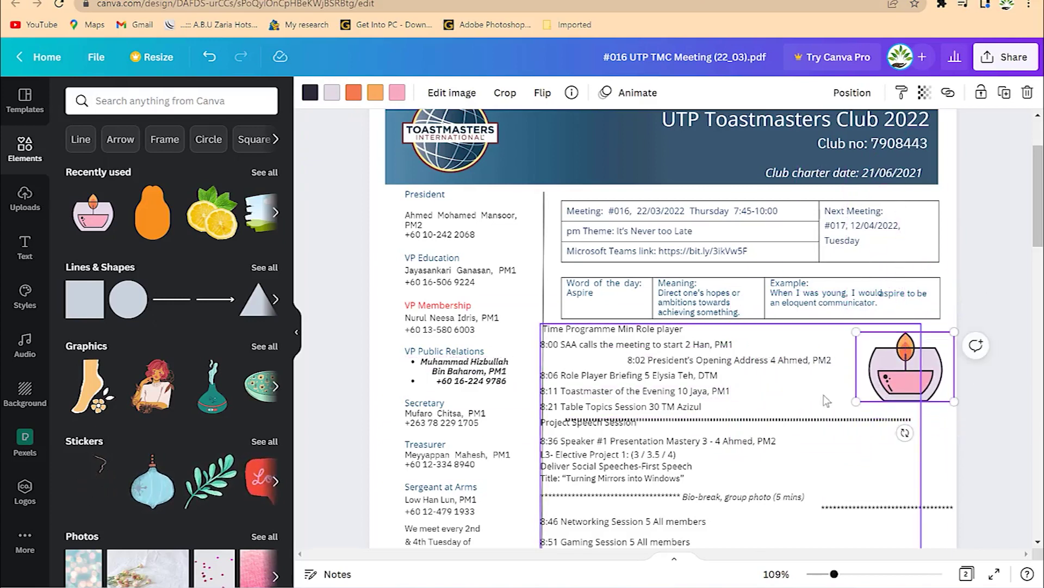
pyautogui.click(779, 352)
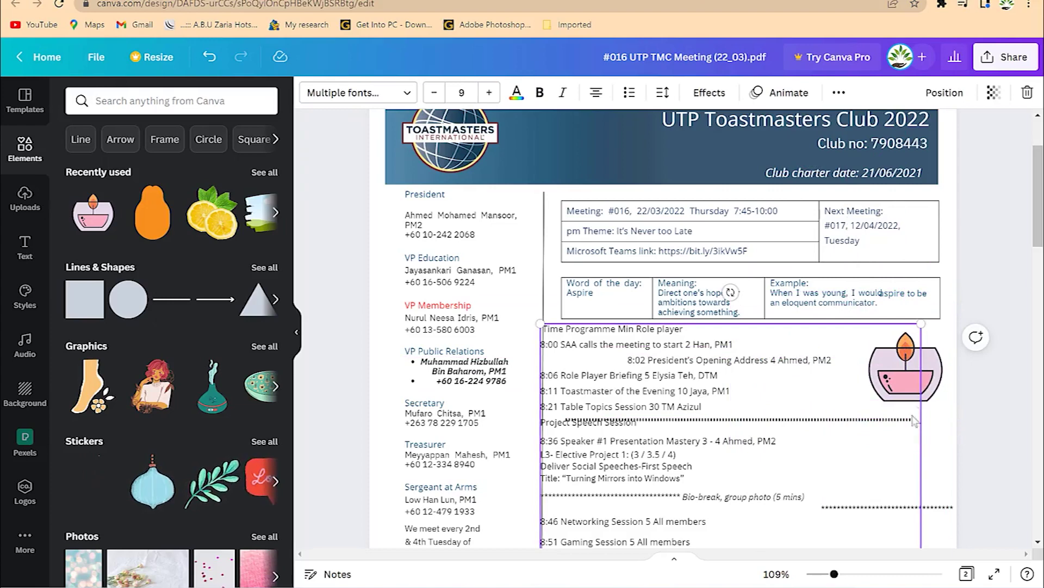
pyautogui.moveTo(918, 325)
pyautogui.mouseDown()
pyautogui.moveTo(879, 306)
pyautogui.moveTo(891, 295)
pyautogui.moveTo(886, 301)
pyautogui.mouseUp()
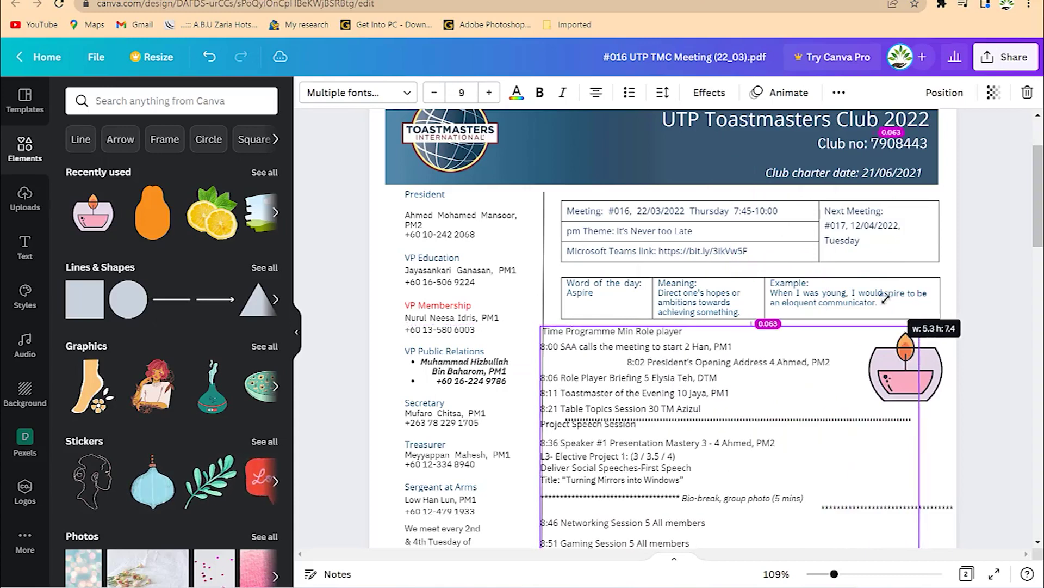
pyautogui.scroll(-4, 164, 327)
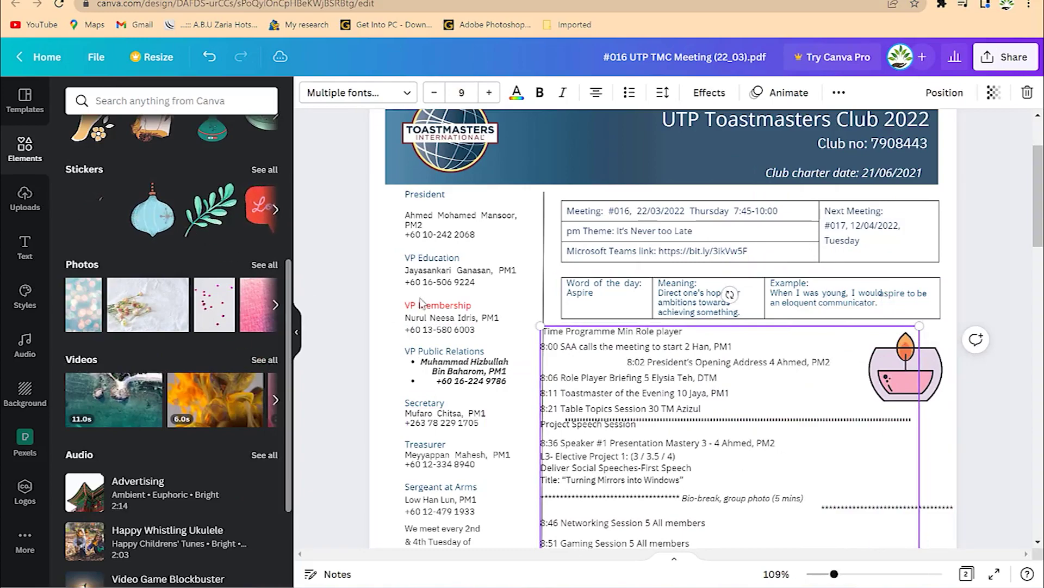
pyautogui.scroll(-8, 688, 332)
pyautogui.scroll(10, 653, 326)
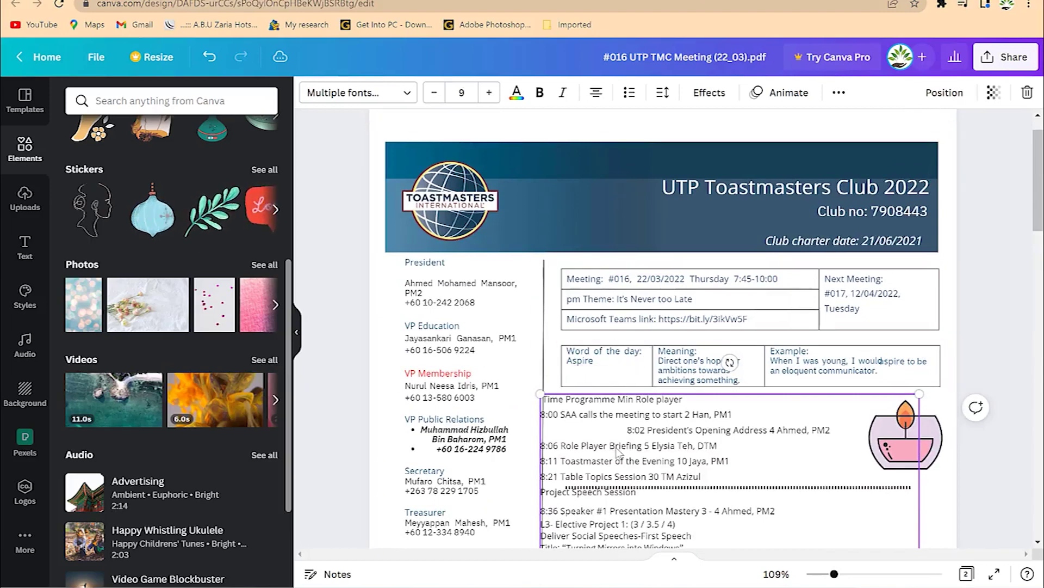
pyautogui.hotkey('ctrl', 'a')
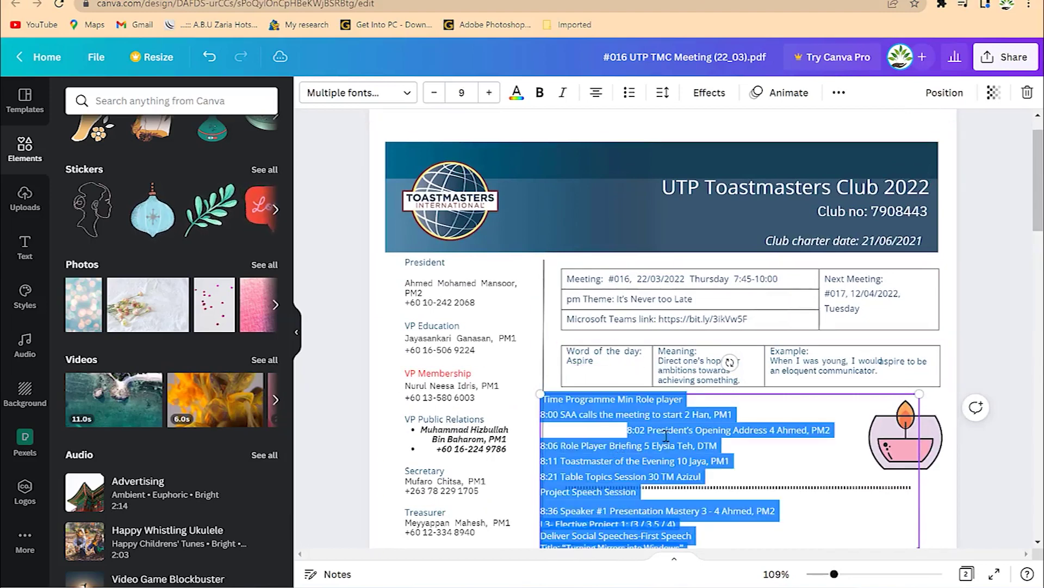
pyautogui.click(693, 446)
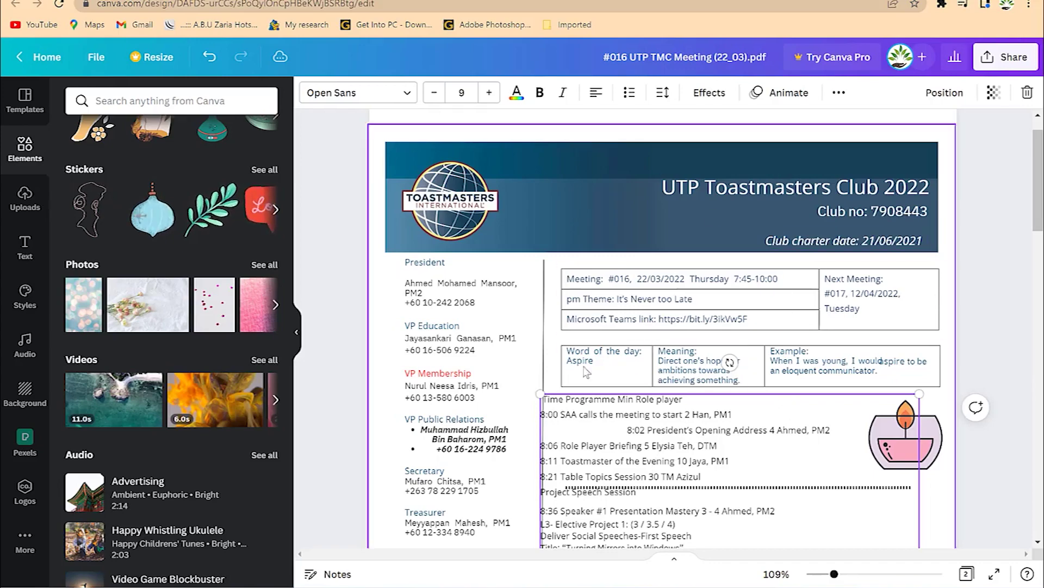
pyautogui.scroll(-3, 697, 429)
pyautogui.scroll(-3, 696, 430)
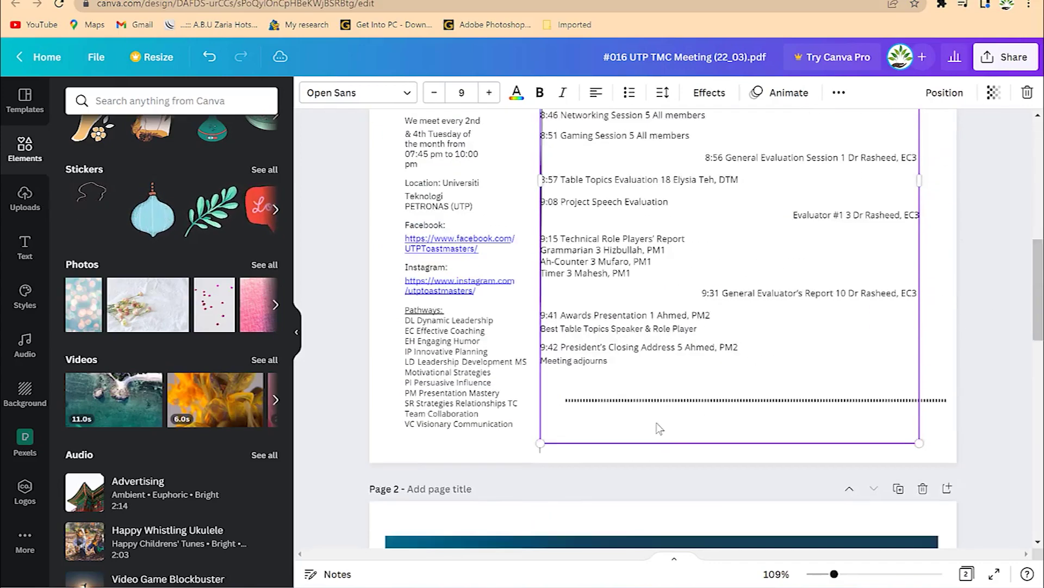
pyautogui.scroll(8, 696, 429)
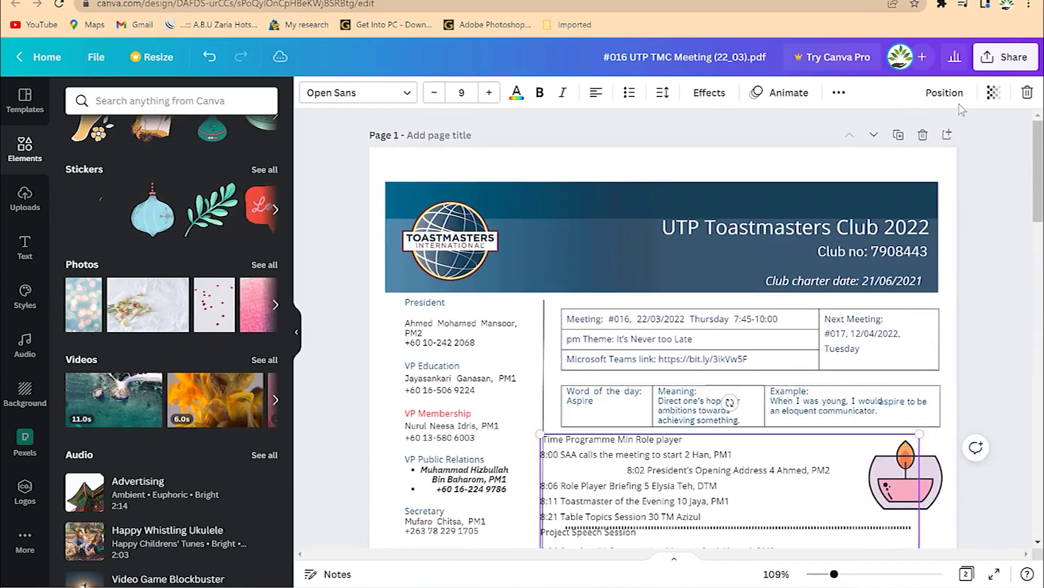
# Step: Download both agenda pages as PNG, with All pages selected
pyautogui.click(1005, 59)
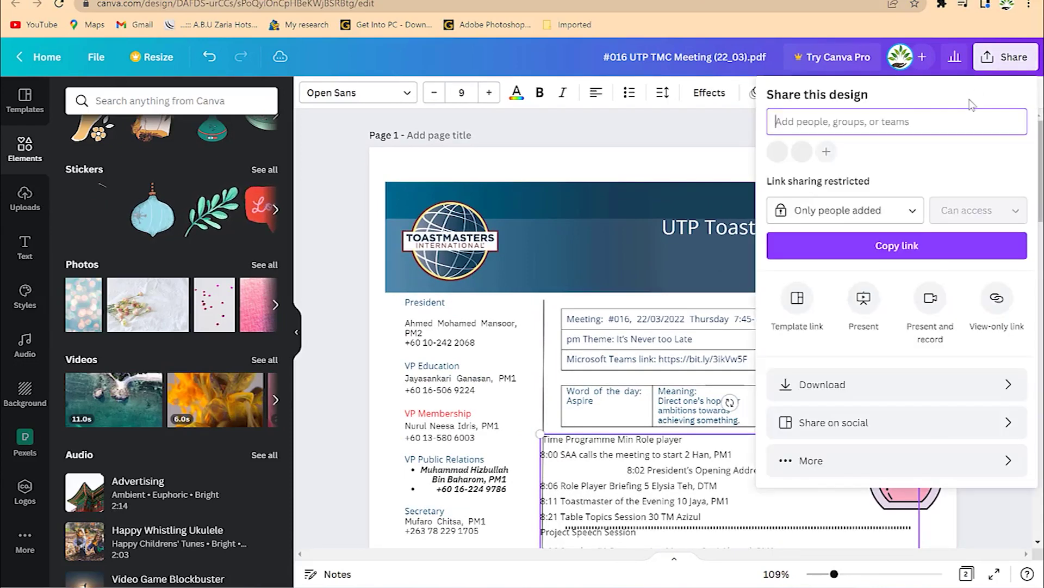
pyautogui.click(823, 384)
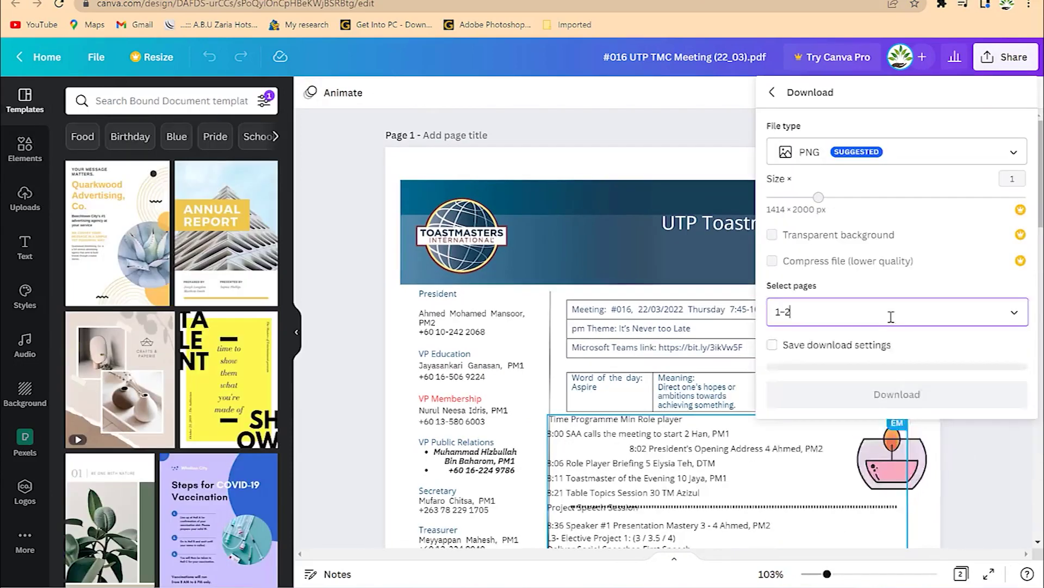
pyautogui.click(891, 317)
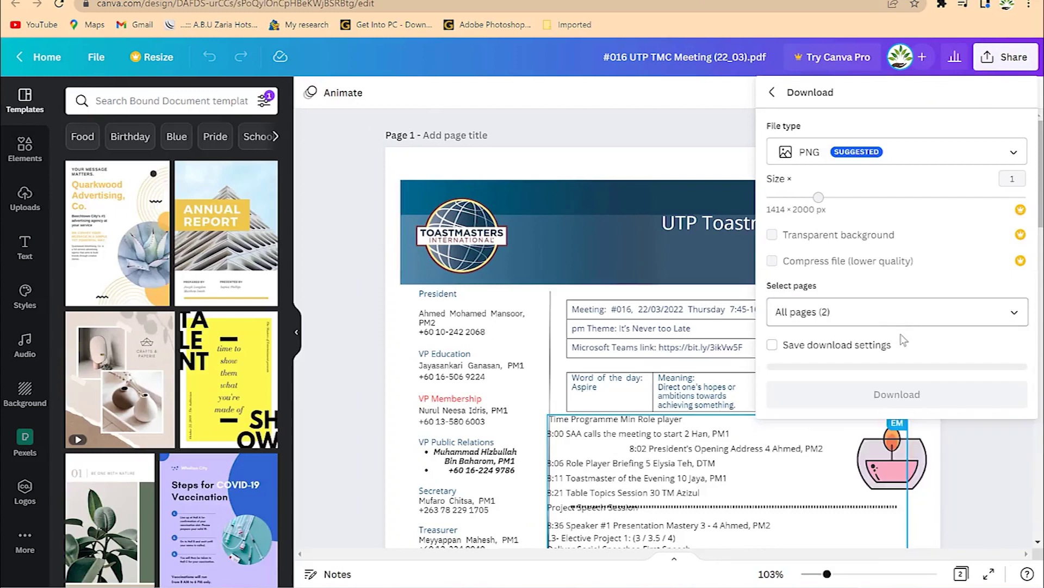
pyautogui.click(917, 309)
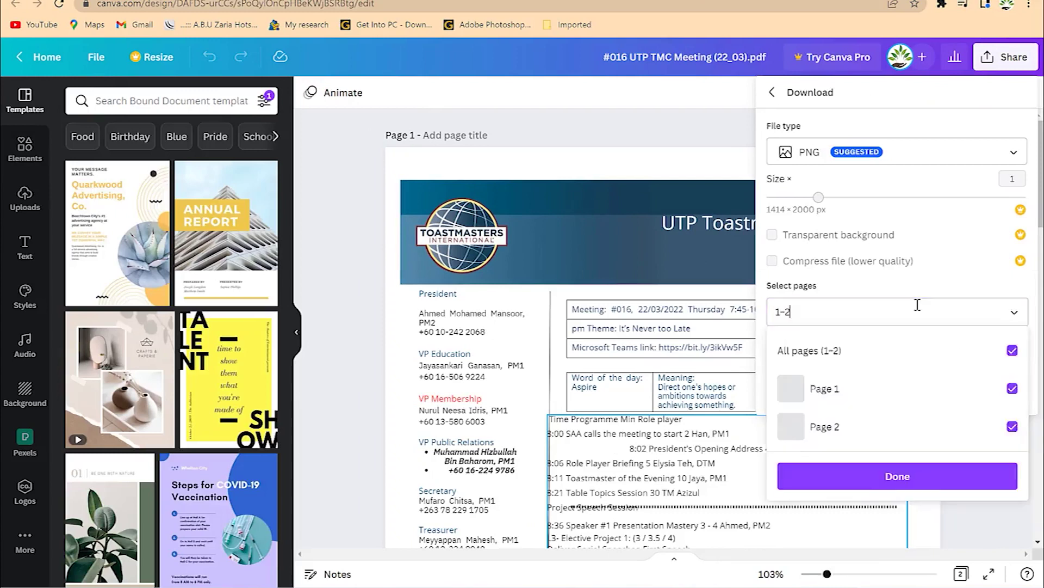
pyautogui.click(890, 308)
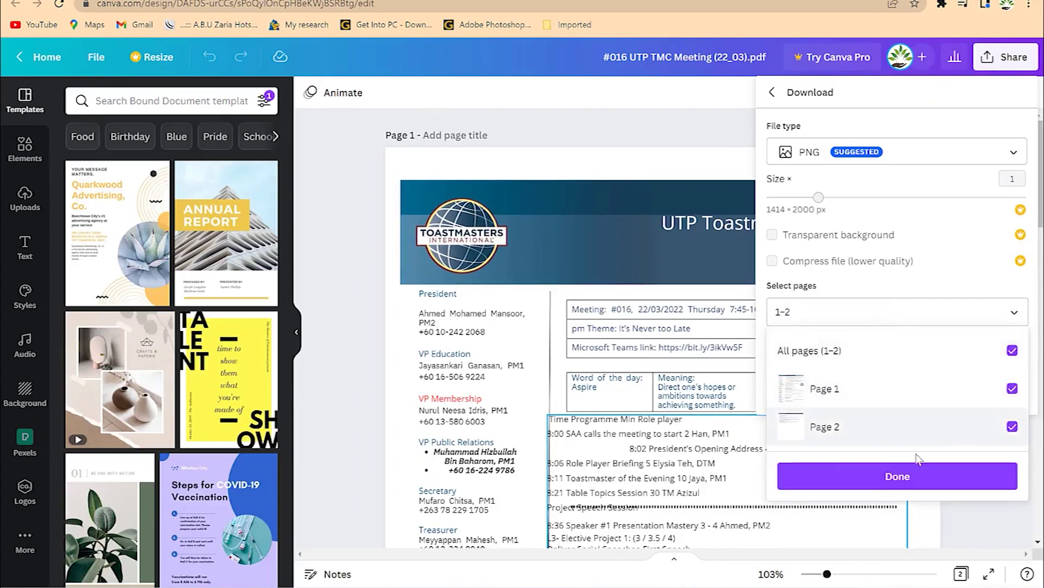
pyautogui.click(914, 476)
pyautogui.click(916, 393)
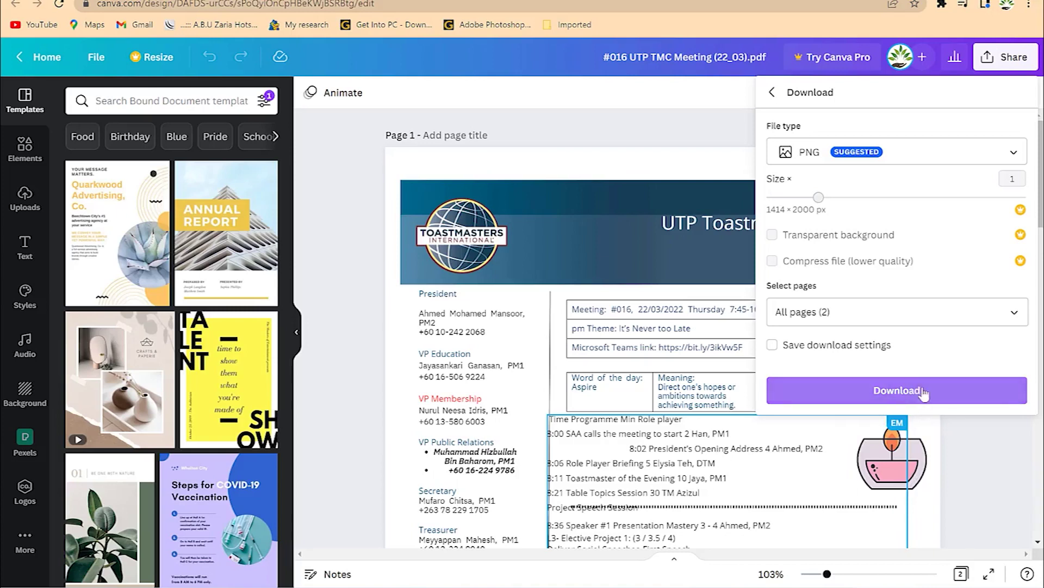